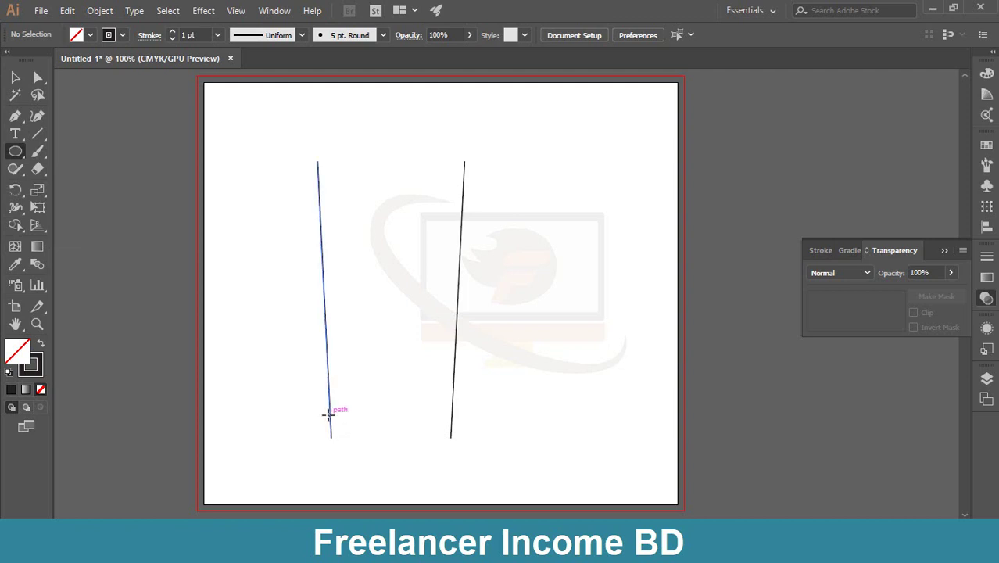
# Step: Draw a flat ellipse spanning the two slanted lines near their lower ends and nudge it down onto the line ends
pyautogui.moveTo(329, 415); pyautogui.dragTo(451, 423)
pyautogui.press('Down')
pyautogui.press('Down')
pyautogui.press('Down')
pyautogui.press('Down')
pyautogui.press('Down')
pyautogui.press('Down')
pyautogui.press('Down')
pyautogui.press('Down')
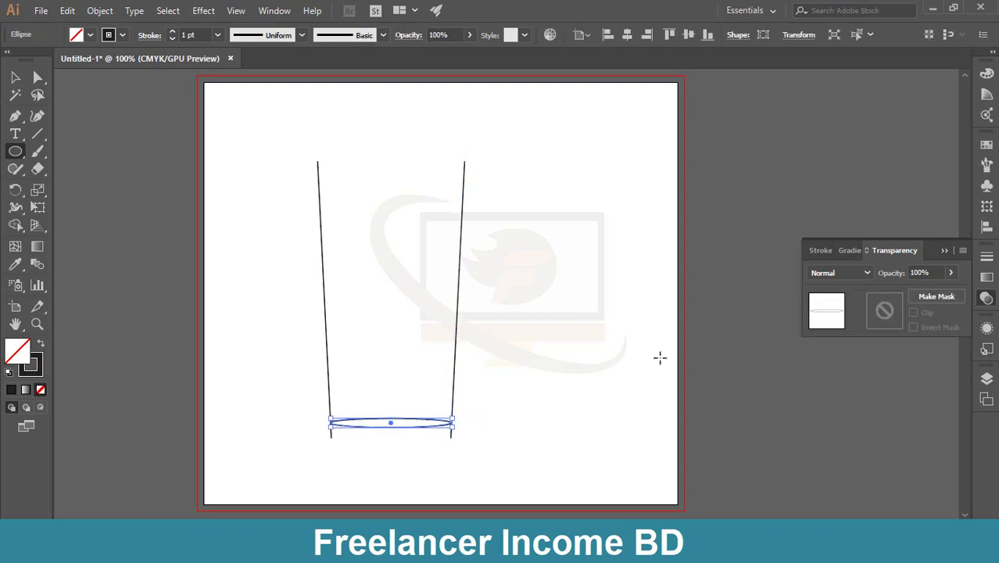
pyautogui.press('Down')
pyautogui.press('Down')
pyautogui.press('Down')
pyautogui.press('Down')
pyautogui.press('Down')
pyautogui.press('Down')
pyautogui.press('Down')
pyautogui.press('Down')
pyautogui.press('Down')
pyautogui.press('Down')
pyautogui.press('Down')
pyautogui.press('Down')
pyautogui.press('Down')
pyautogui.press('Down')
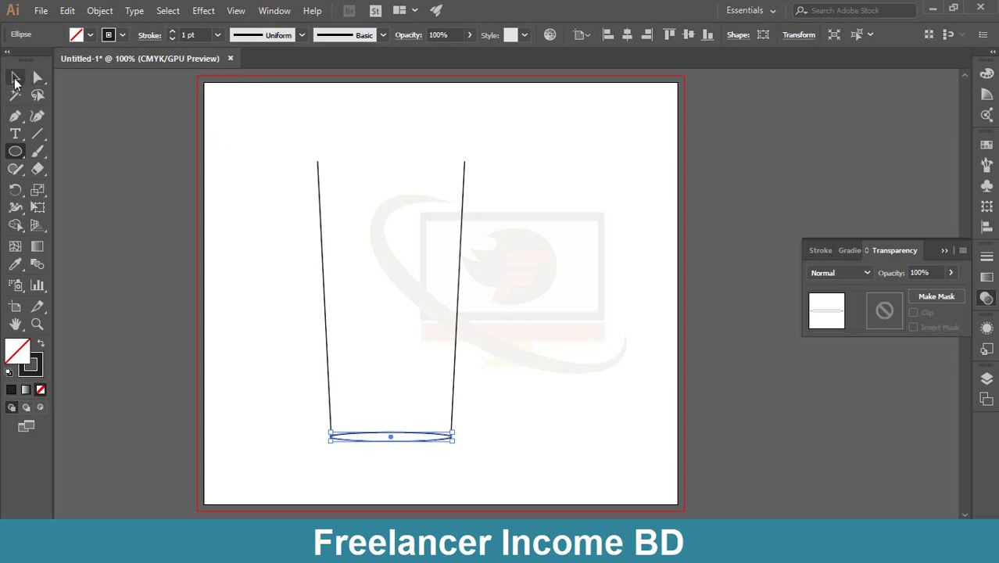
pyautogui.click(15, 79)
pyautogui.click(240, 270)
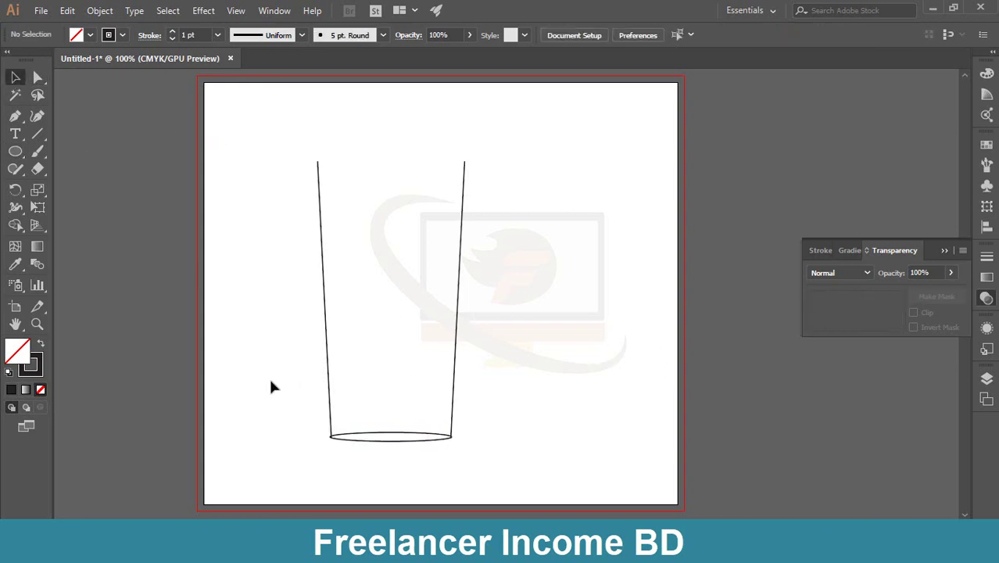
# Step: Pull the left side of the base ellipse inward to line up with the left slanted line
pyautogui.moveTo(270, 381); pyautogui.dragTo(533, 466)
pyautogui.hotkey('ctrl', '=')
pyautogui.hotkey('ctrl', '=')
pyautogui.hotkey('ctrl', '=')
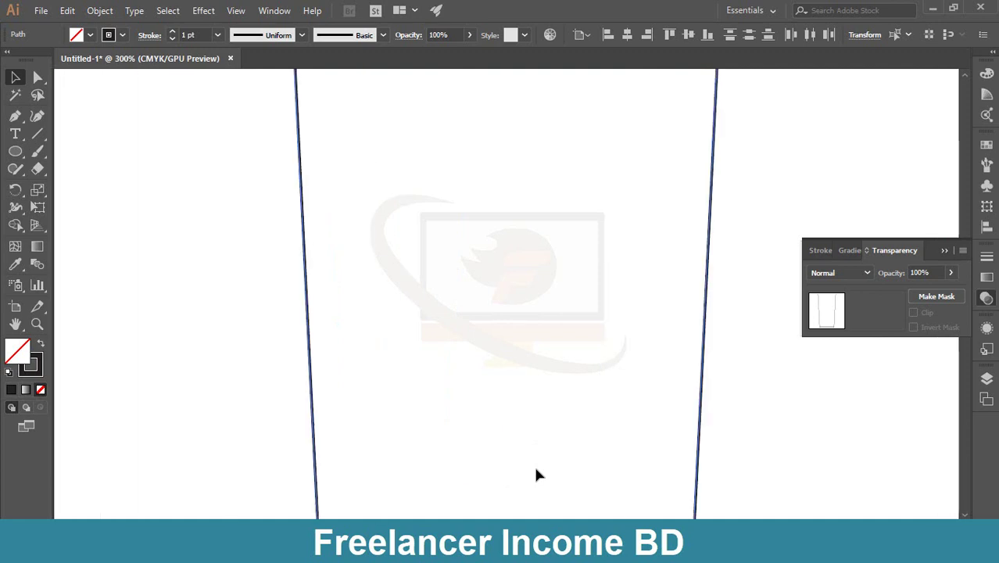
pyautogui.hotkey('ctrl', '=')
pyautogui.hotkey('ctrl', '=')
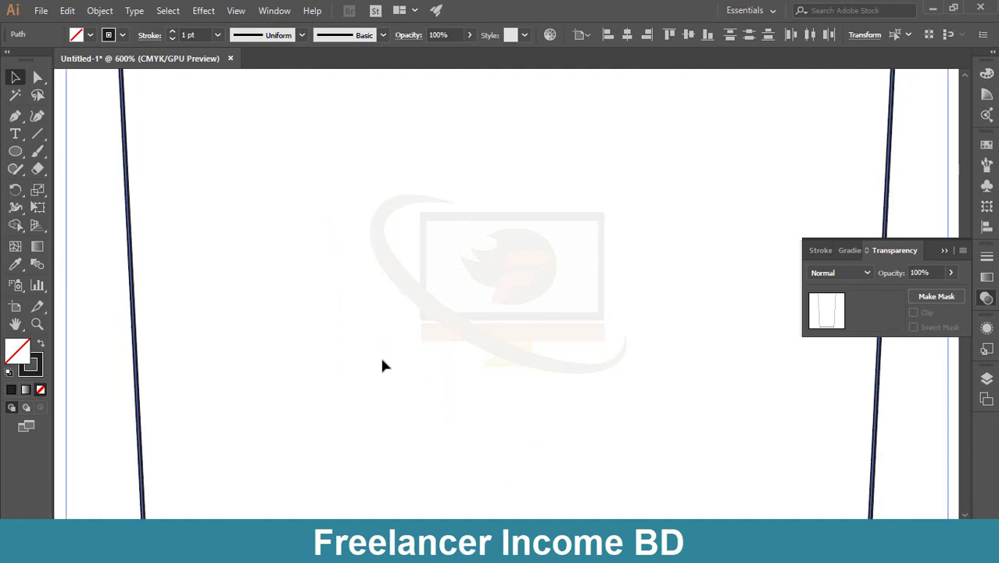
pyautogui.scroll(-5, 323, 353)
pyautogui.moveTo(466, 372); pyautogui.dragTo(406, 405)
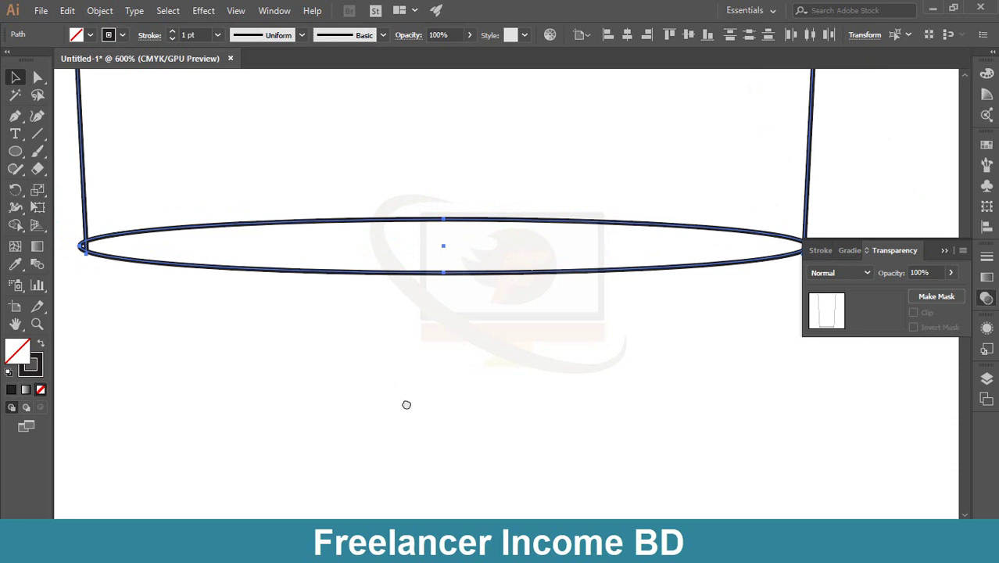
pyautogui.hotkey('ctrl', '=')
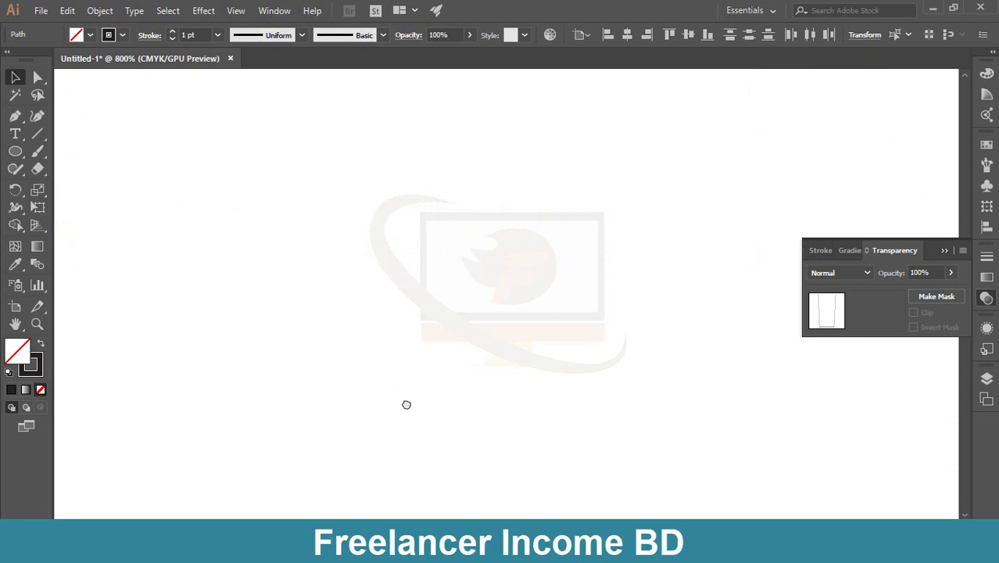
pyautogui.hotkey('ctrl', '-')
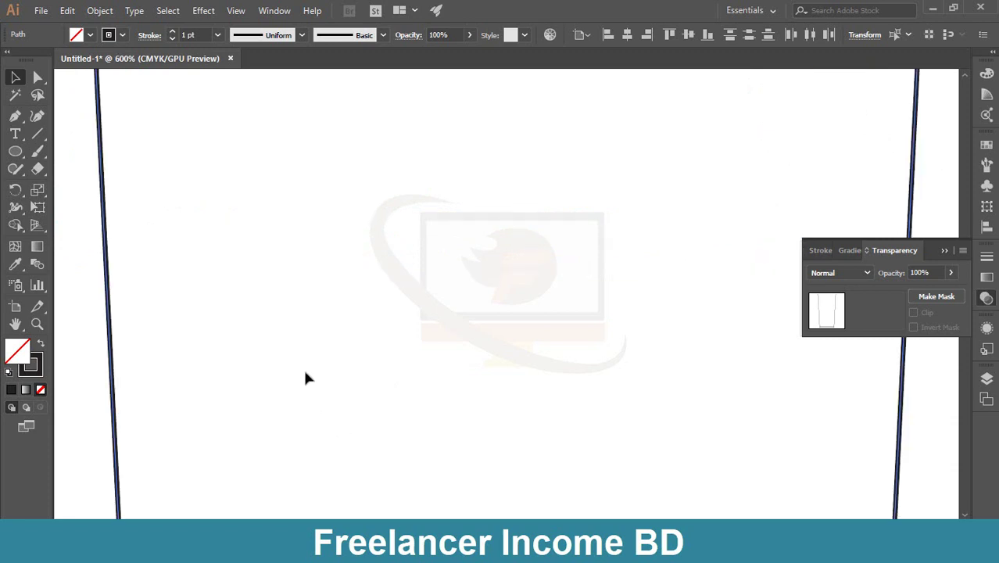
pyautogui.scroll(-15, 286, 347)
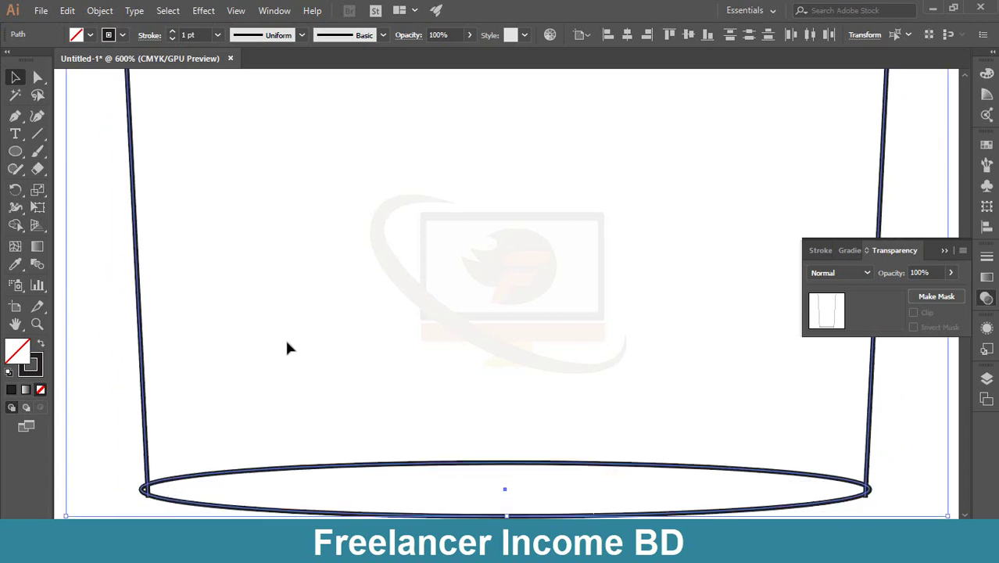
pyautogui.moveTo(280, 360); pyautogui.dragTo(435, 391)
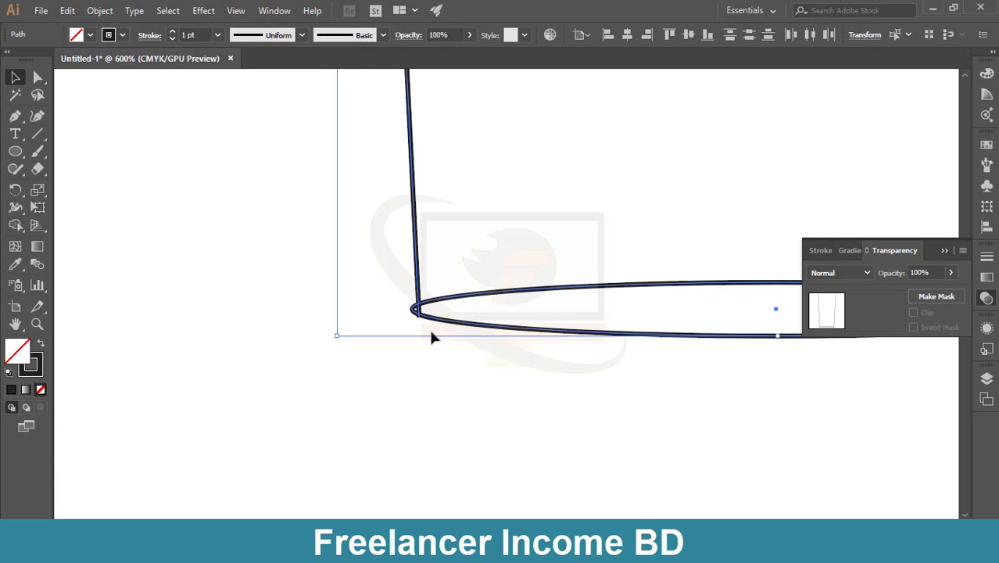
pyautogui.moveTo(504, 424); pyautogui.dragTo(390, 441)
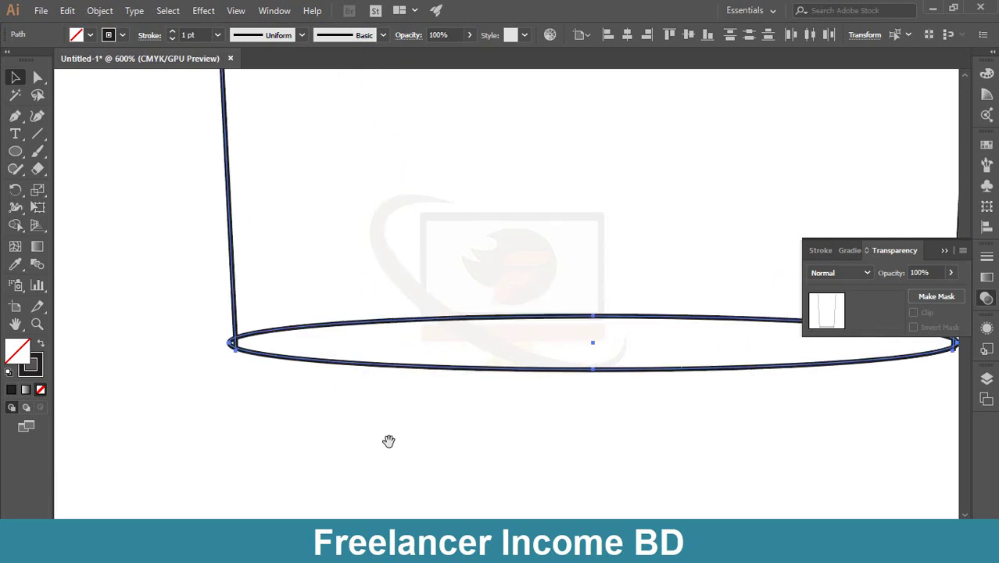
pyautogui.click(413, 386)
pyautogui.click(417, 371)
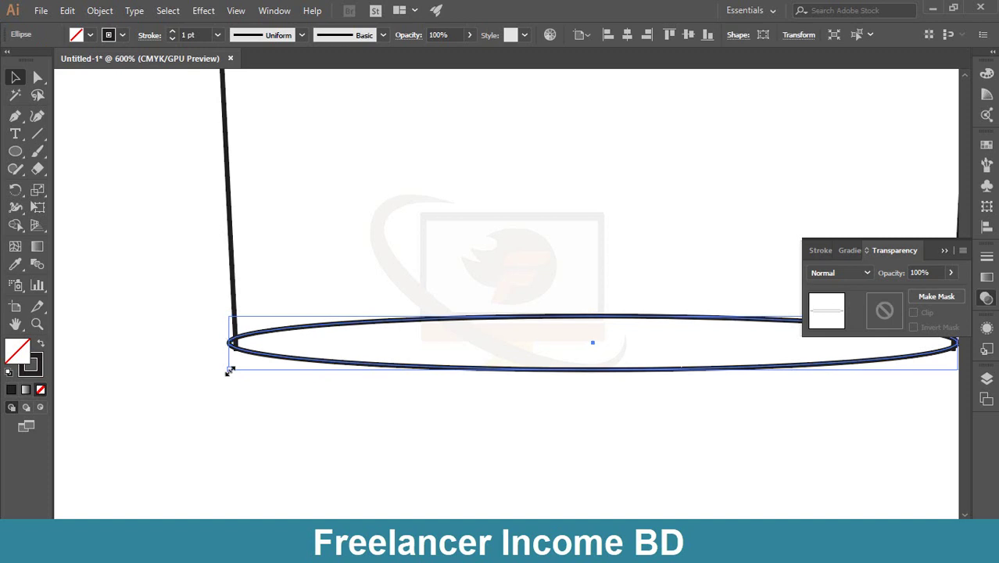
pyautogui.moveTo(229, 371); pyautogui.dragTo(234, 369)
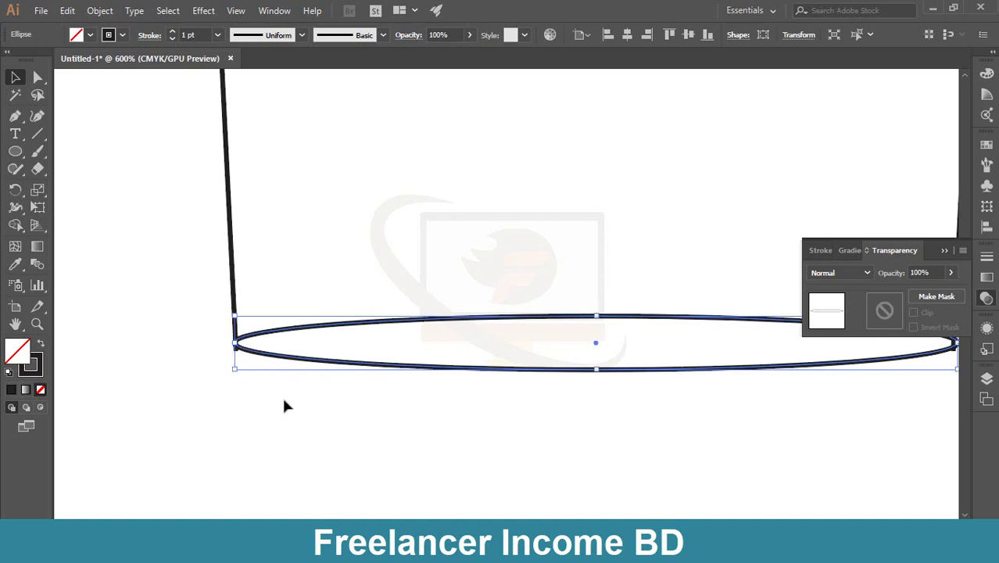
pyautogui.hotkey('ctrl', 'z')
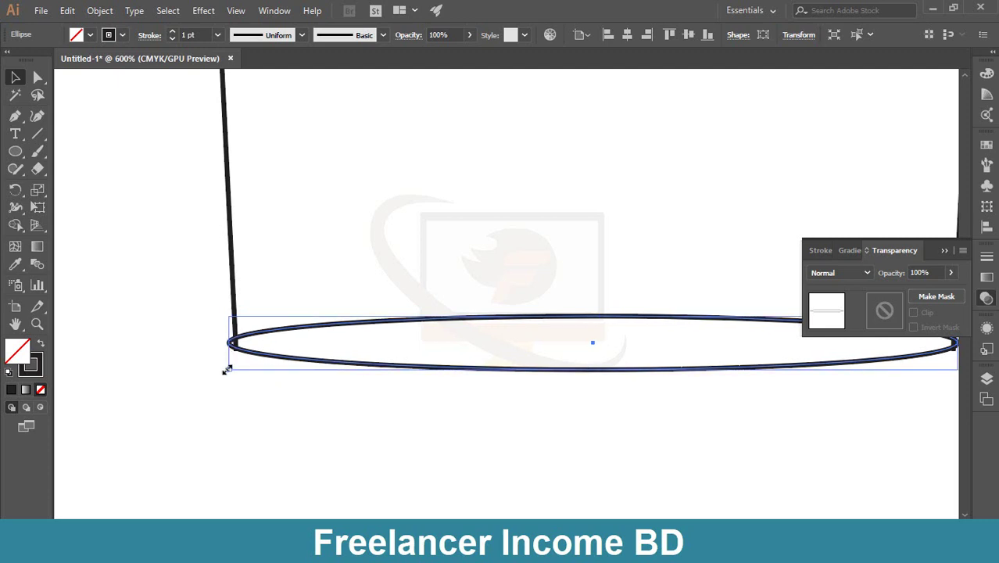
pyautogui.moveTo(226, 370); pyautogui.dragTo(234, 368)
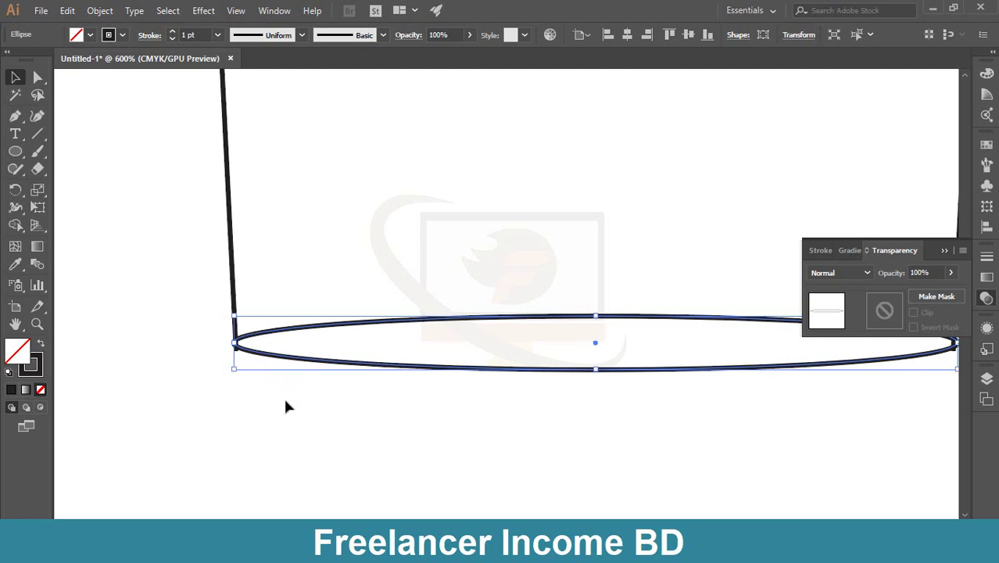
# Step: In Outline view, pull the ellipse's right side in to the right slanted line and nudge the ellipse down to the line's end
pyautogui.hotkey('ctrl', 'y')
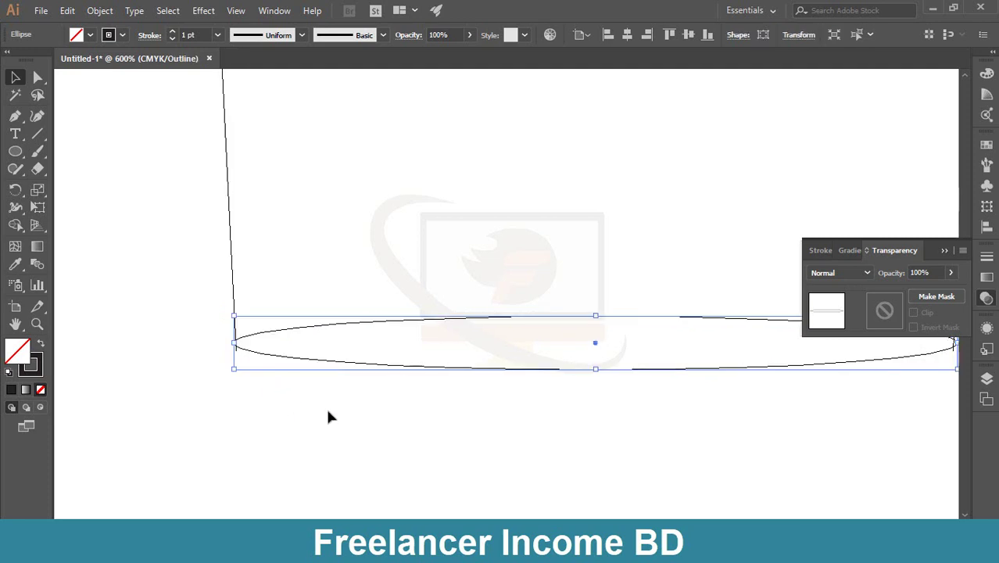
pyautogui.click(328, 427)
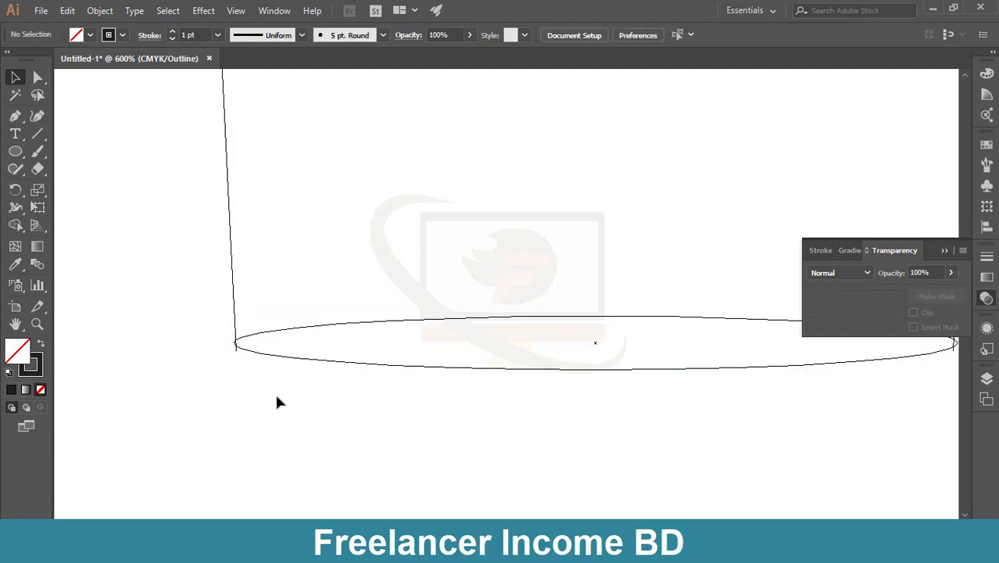
pyautogui.moveTo(731, 438); pyautogui.dragTo(286, 440)
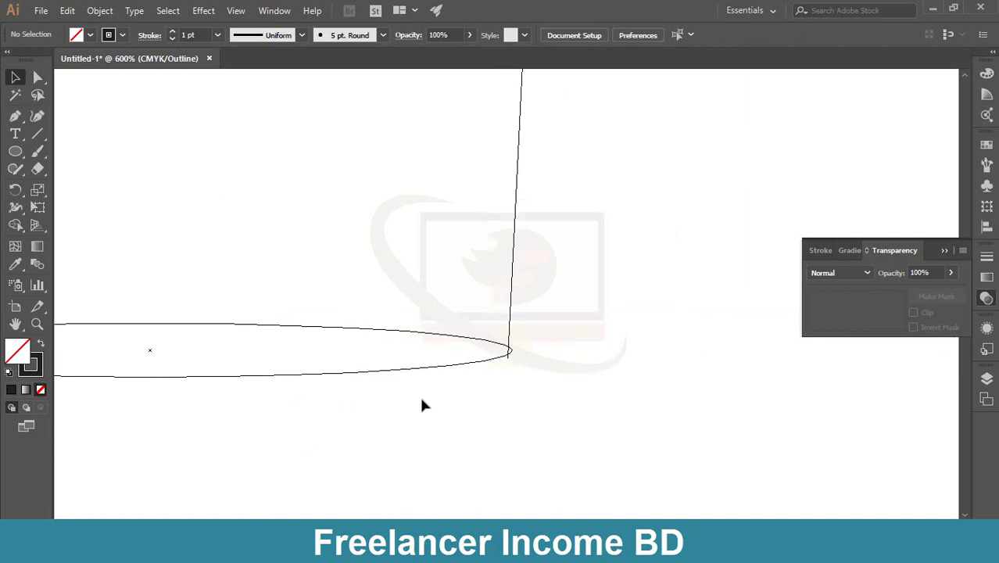
pyautogui.click(452, 364)
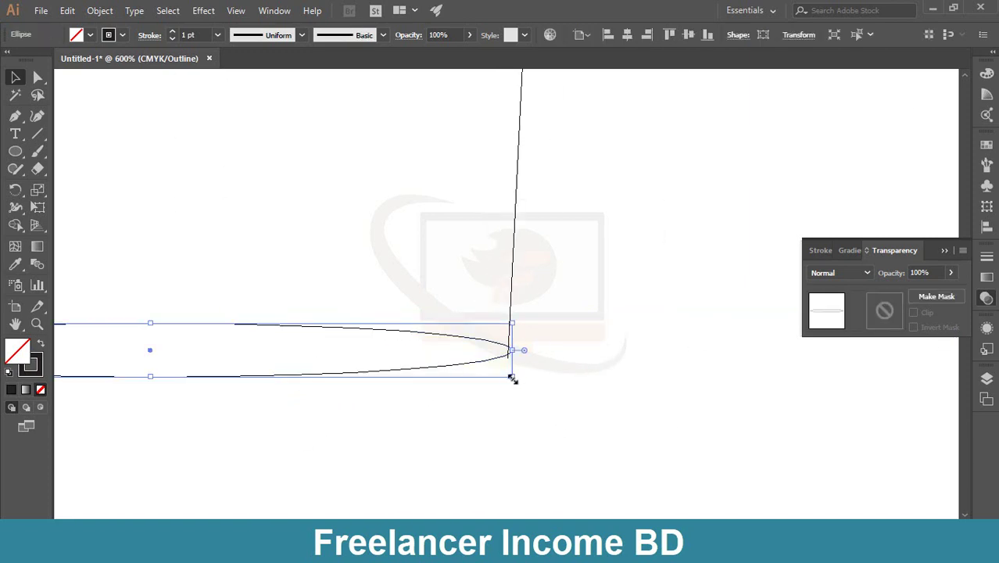
pyautogui.moveTo(511, 379); pyautogui.dragTo(510, 379)
pyautogui.press('Down')
pyautogui.click(642, 424)
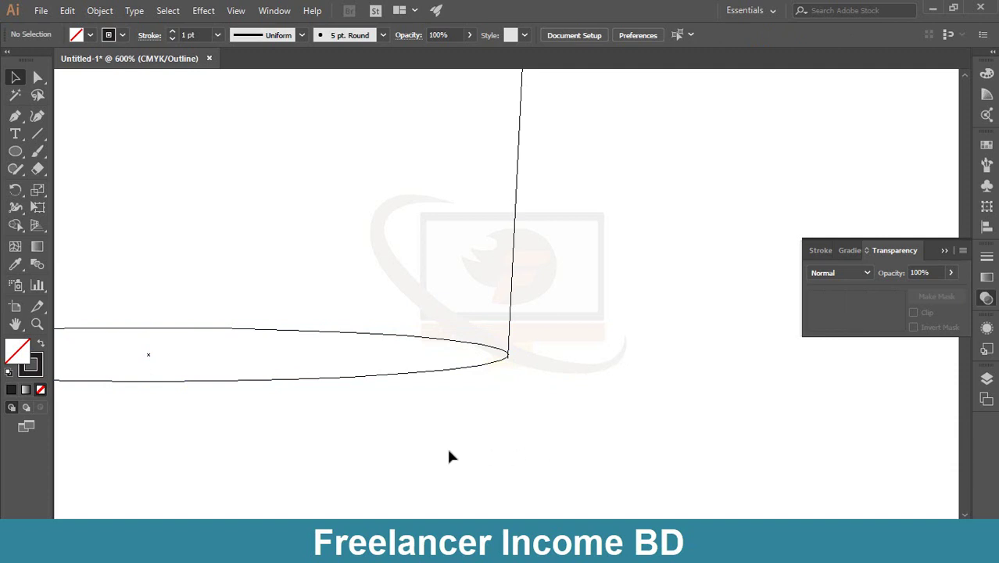
# Step: Flatten the base ellipse to about 2.28 by 0.15 in and nudge it down onto the lower ends of both lines
pyautogui.moveTo(375, 456); pyautogui.dragTo(651, 448)
pyautogui.moveTo(434, 442); pyautogui.dragTo(457, 440)
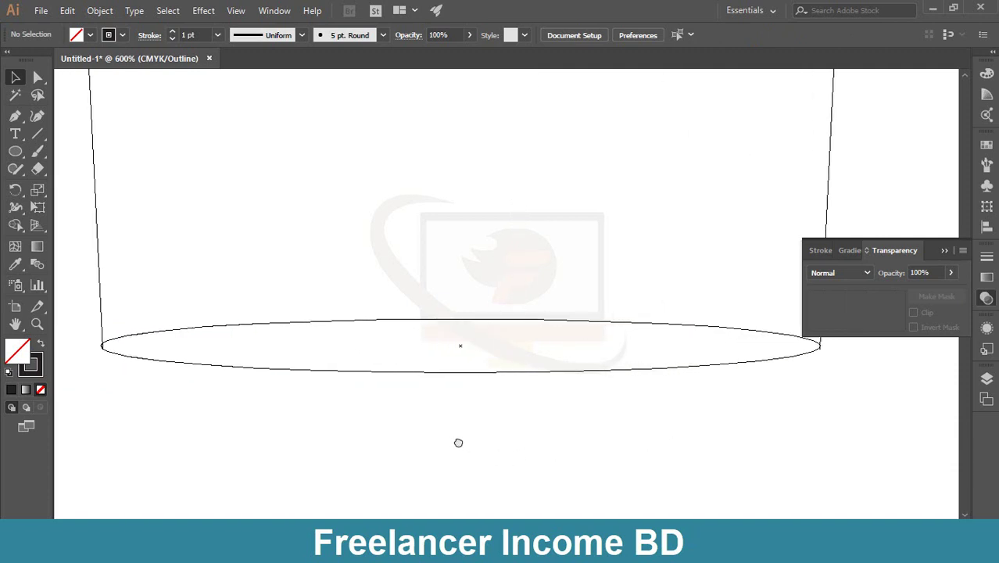
pyautogui.click(157, 361)
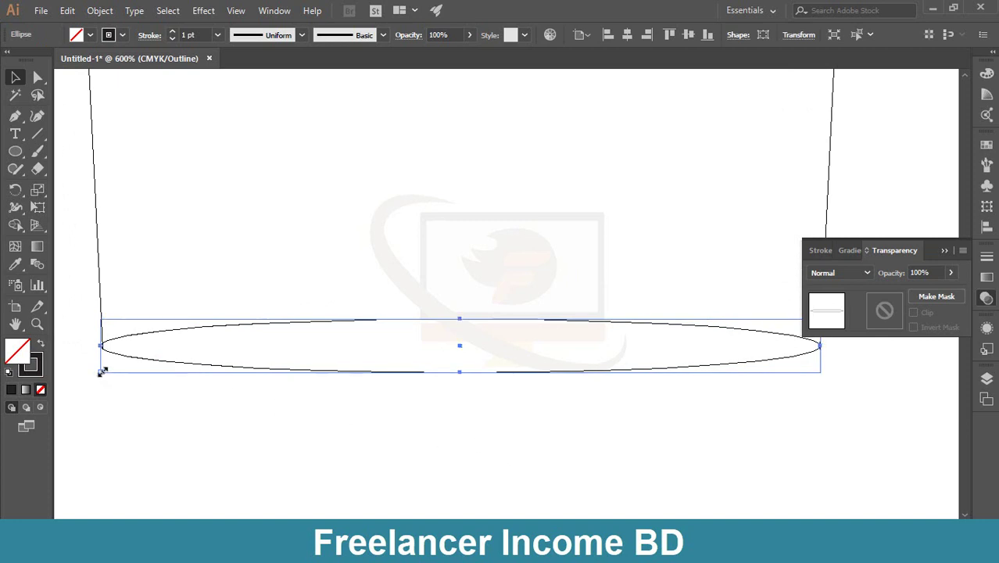
pyautogui.moveTo(101, 372); pyautogui.dragTo(101, 369)
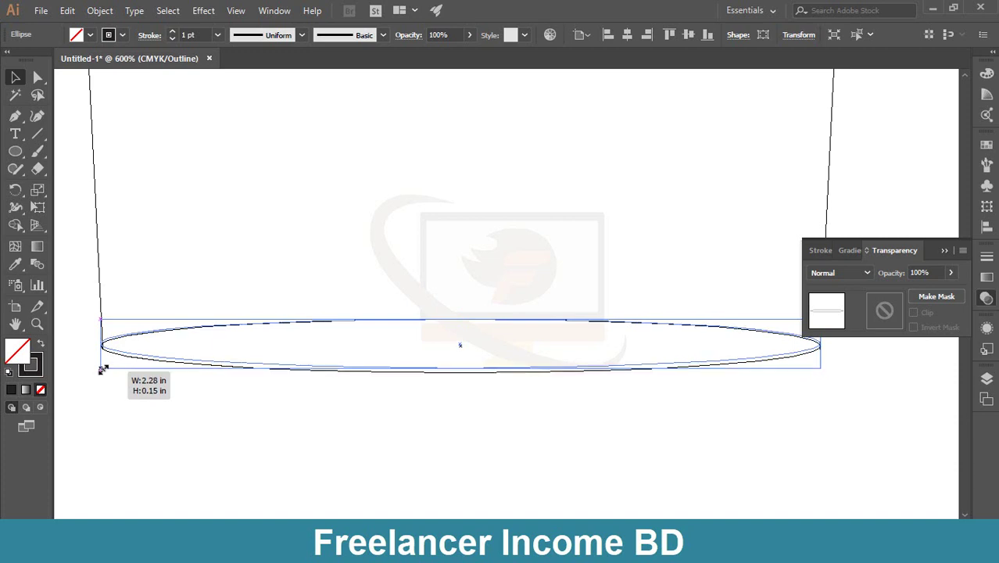
pyautogui.moveTo(101, 369); pyautogui.dragTo(103, 369)
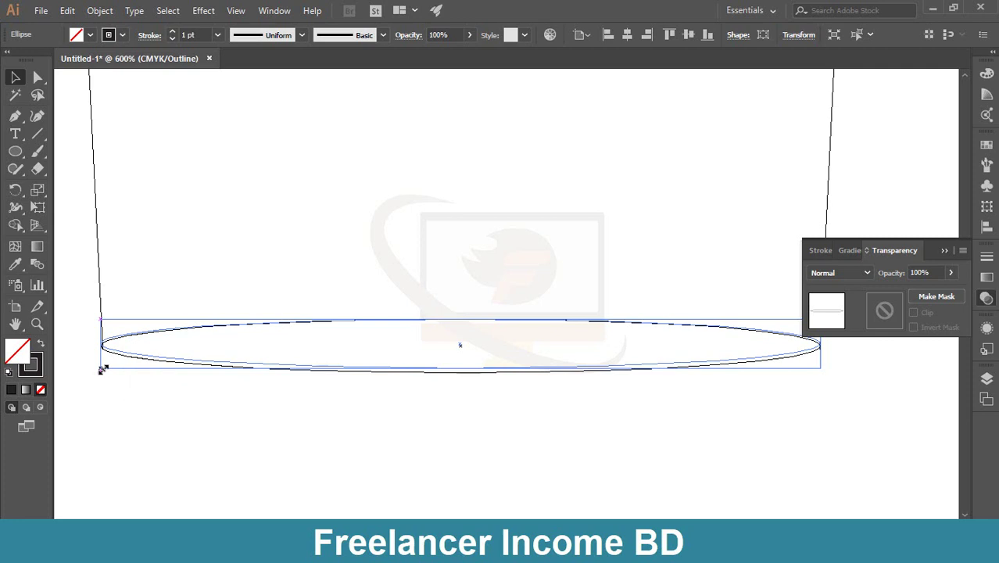
pyautogui.click(285, 405)
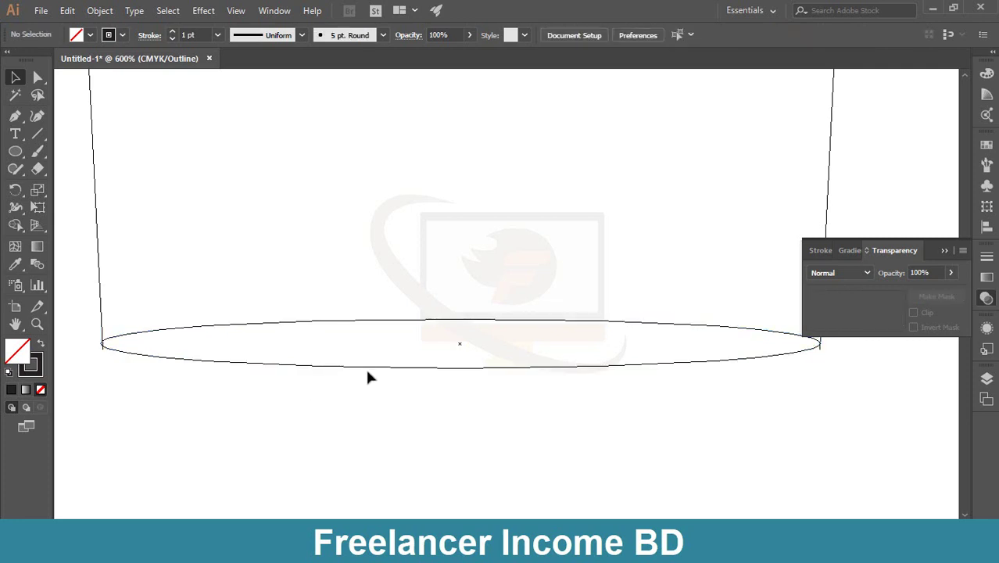
pyautogui.click(389, 365)
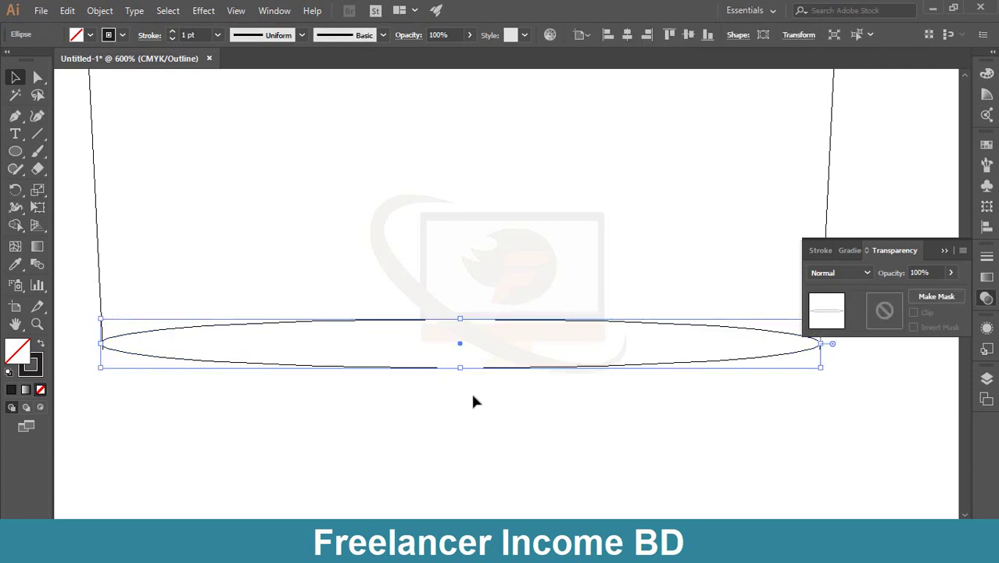
pyautogui.press('Down')
pyautogui.click(473, 402)
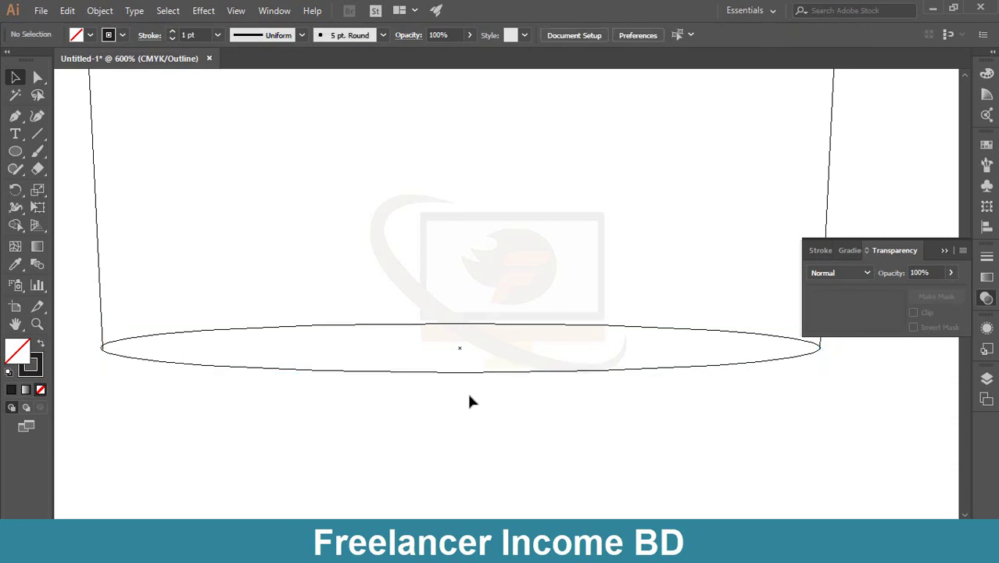
# Step: Narrow the base ellipse slightly from its left side so its tip meets the left line's lower endpoint exactly in Outline view
pyautogui.hotkey('ctrl', 'y')
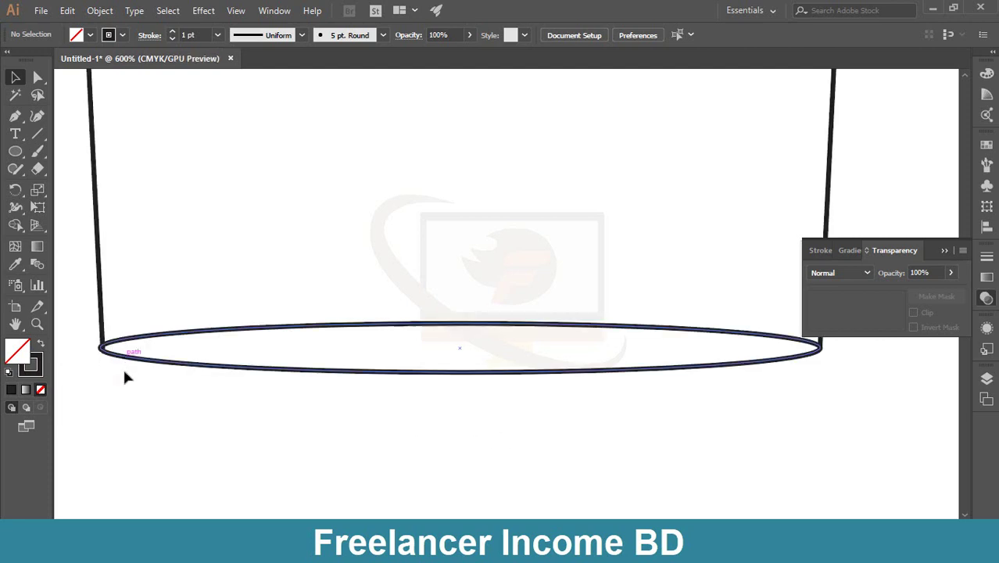
pyautogui.hotkey('ctrl', 'y')
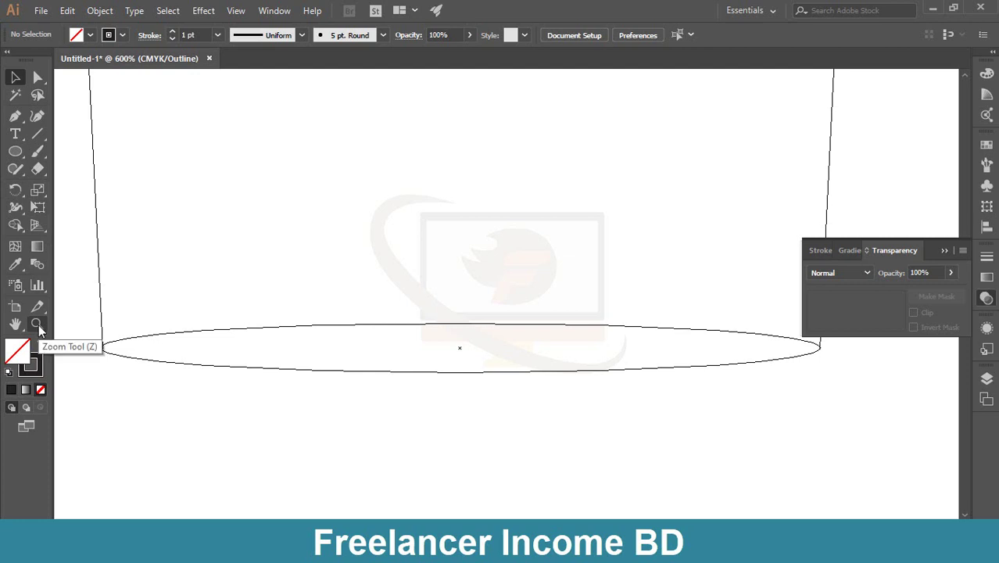
pyautogui.press('z')
pyautogui.moveTo(125, 380); pyautogui.dragTo(497, 461)
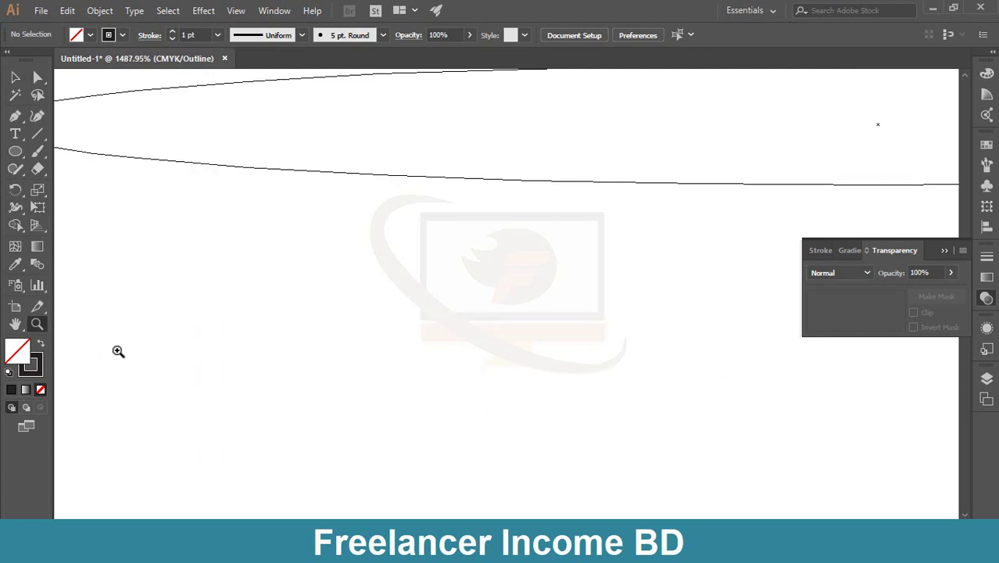
pyautogui.moveTo(115, 302); pyautogui.dragTo(371, 397)
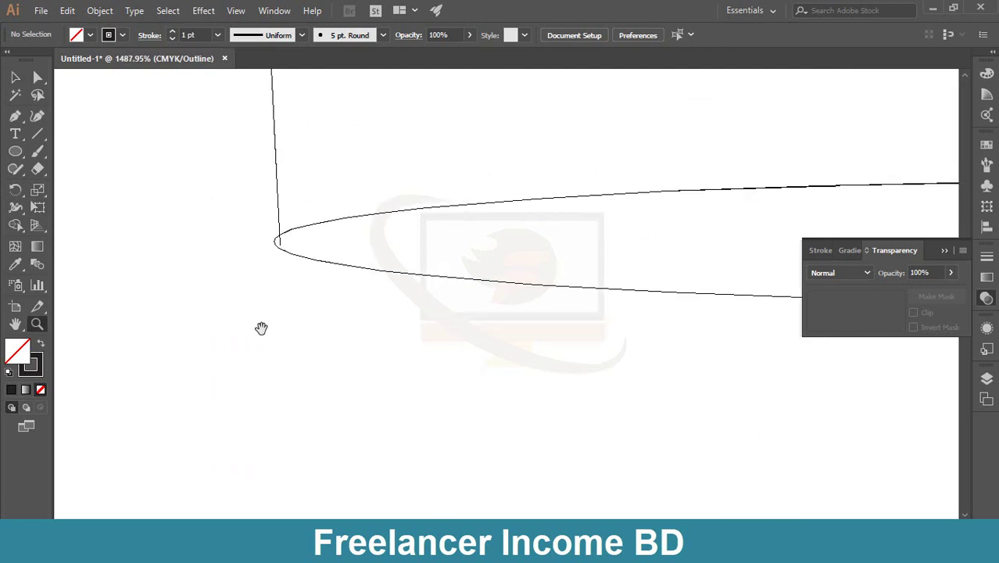
pyautogui.moveTo(313, 332); pyautogui.dragTo(277, 427)
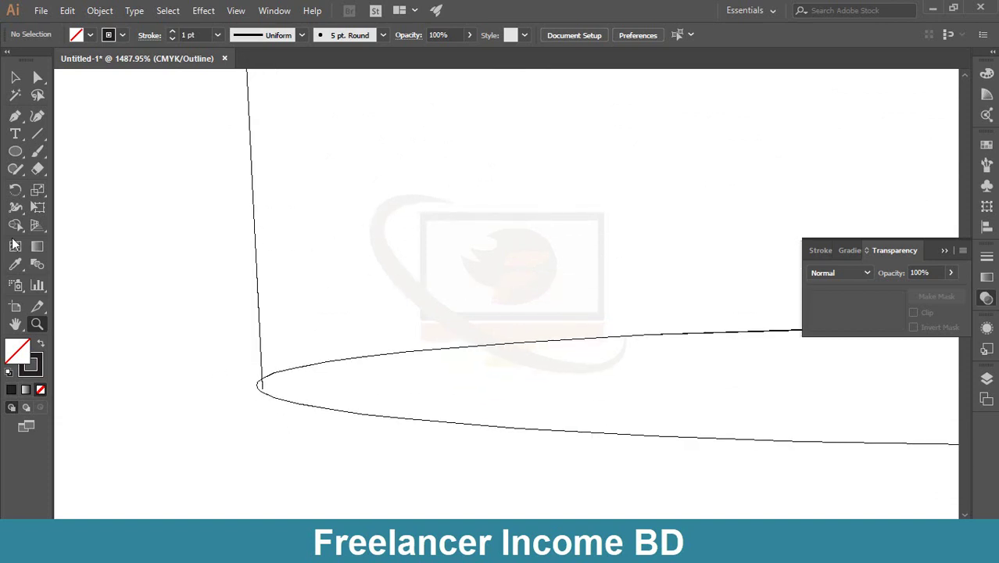
pyautogui.click(15, 77)
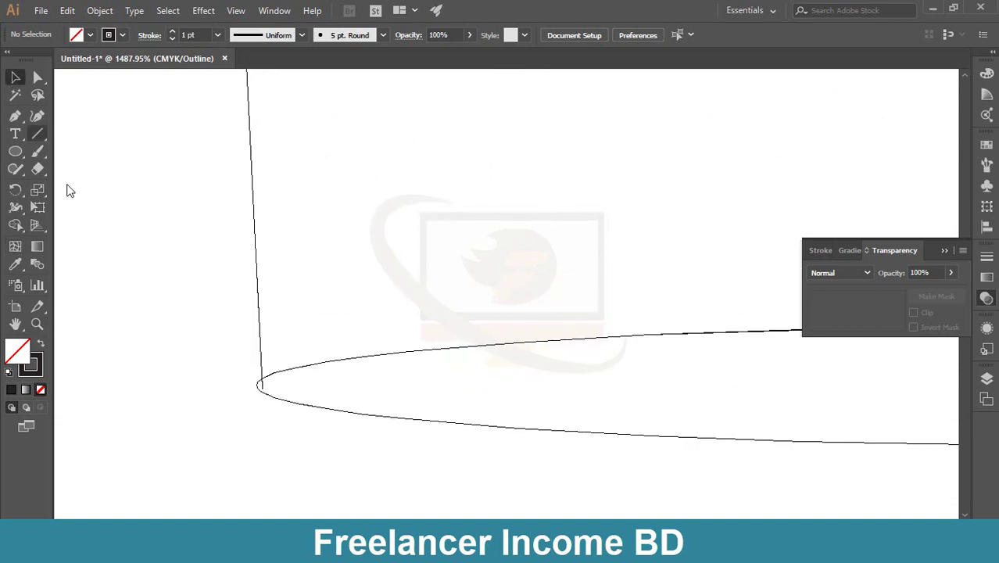
pyautogui.click(264, 397)
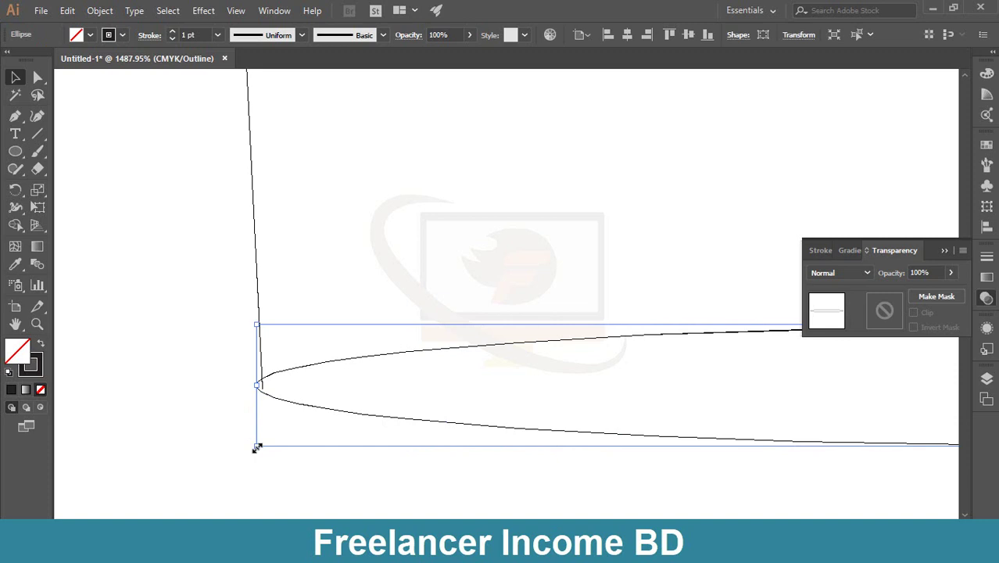
pyautogui.moveTo(257, 448); pyautogui.dragTo(264, 446)
pyautogui.click(212, 413)
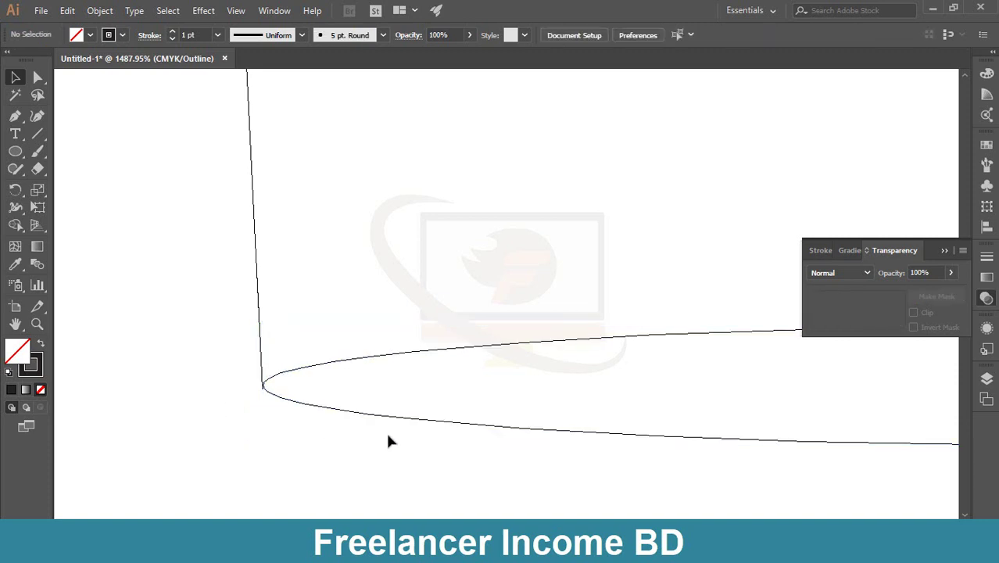
# Step: Return to Preview mode and place a copy of the base ellipse straight up between the upper ends of the slanted lines
pyautogui.moveTo(430, 450); pyautogui.dragTo(114, 459)
pyautogui.moveTo(609, 444); pyautogui.dragTo(127, 446)
pyautogui.moveTo(743, 421)
pyautogui.mouseDown()
pyautogui.moveTo(289, 427)
pyautogui.moveTo(593, 375)
pyautogui.moveTo(682, 411)
pyautogui.moveTo(743, 404)
pyautogui.mouseUp()
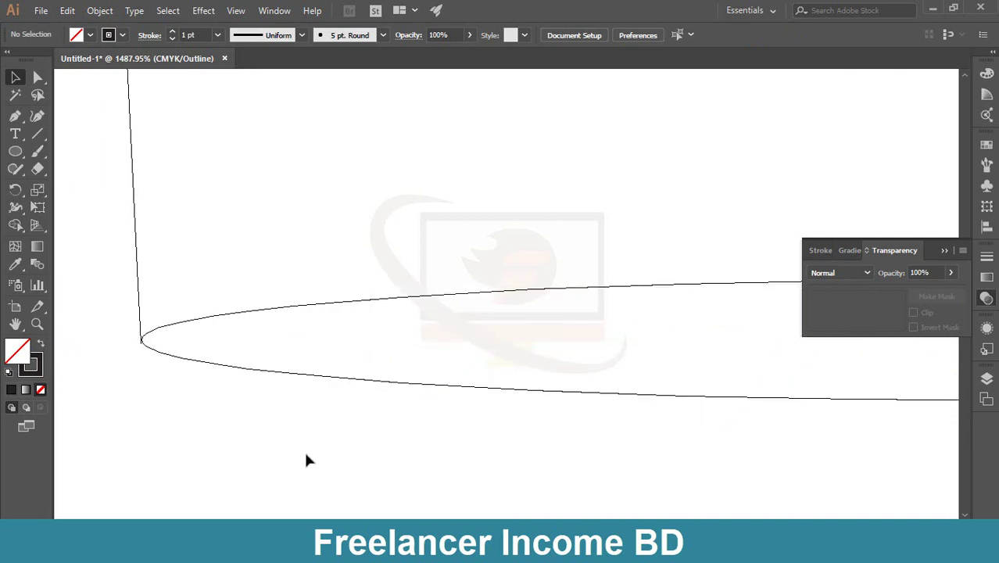
pyautogui.hotkey('ctrl', 'y')
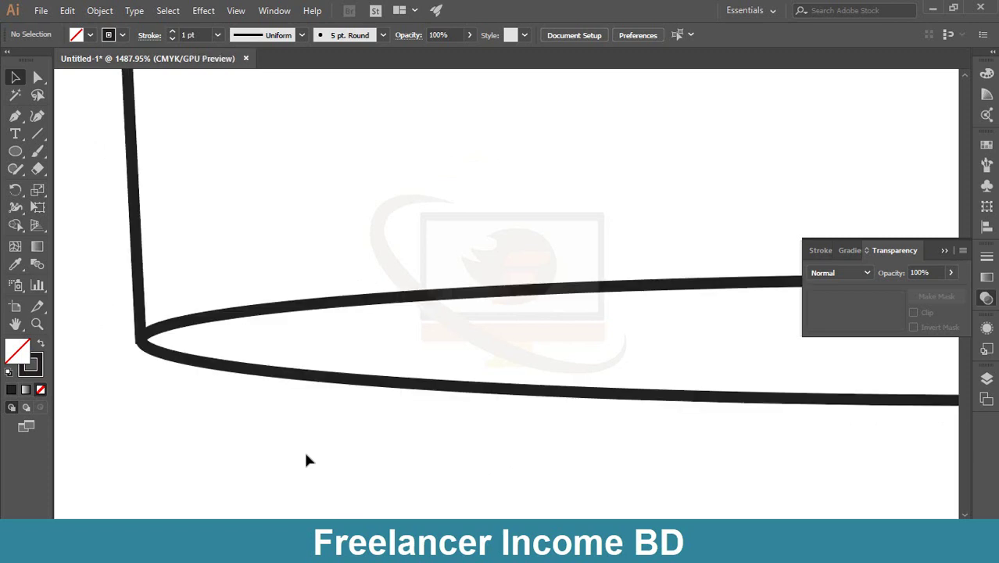
pyautogui.hotkey('ctrl', '1')
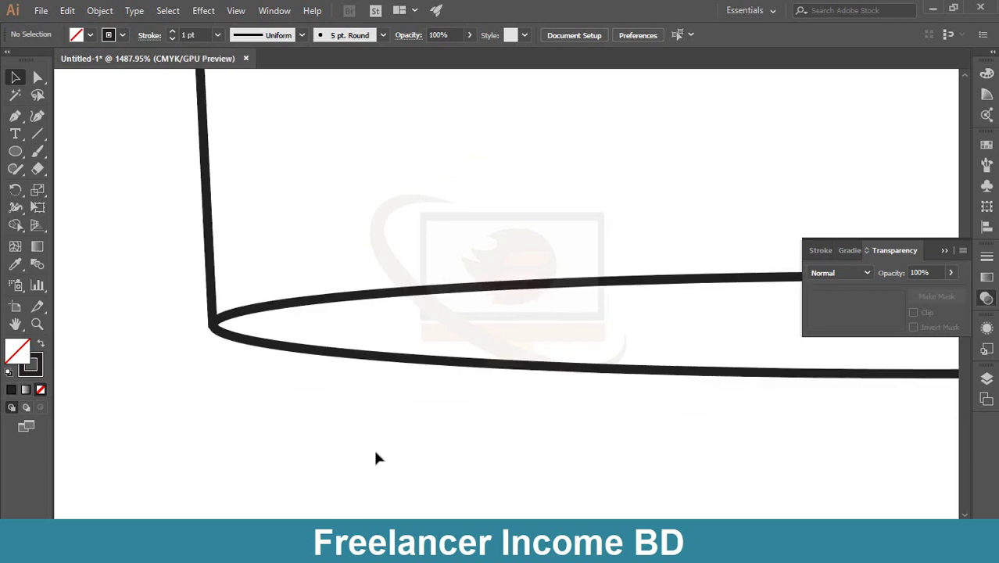
pyautogui.hotkey('ctrl', '-')
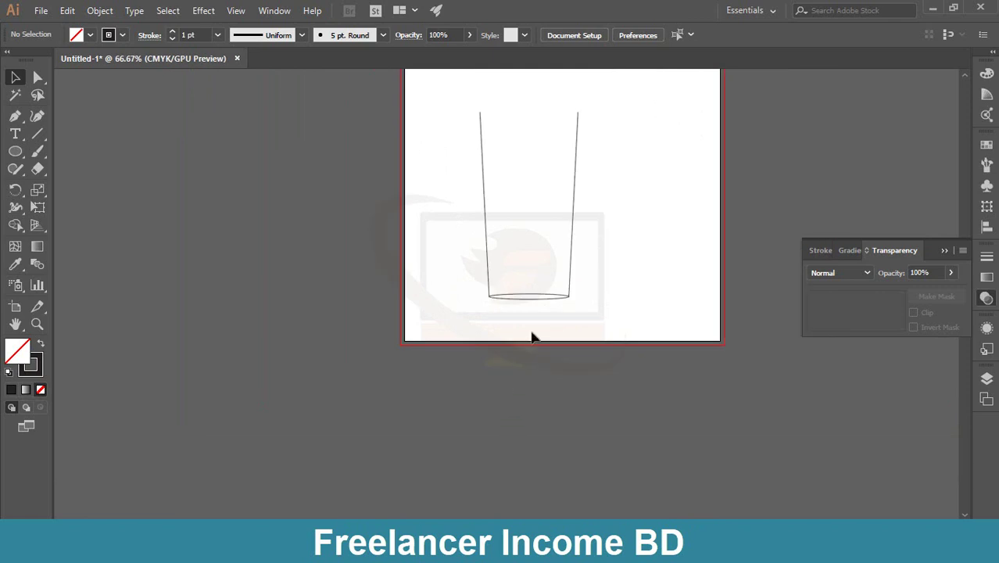
pyautogui.moveTo(536, 306); pyautogui.dragTo(532, 122)
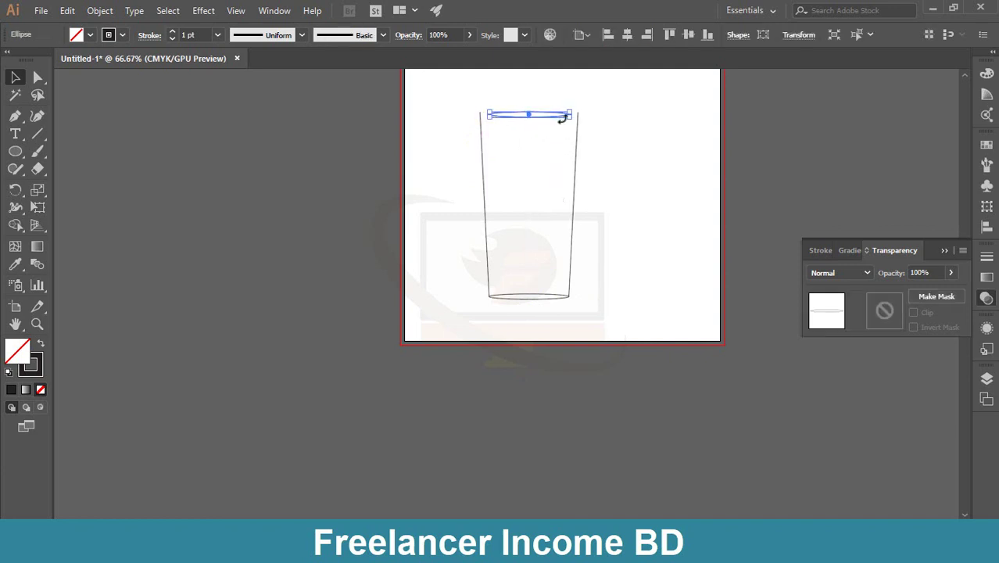
pyautogui.scroll(1, 599, 123)
pyautogui.scroll(1, 600, 129)
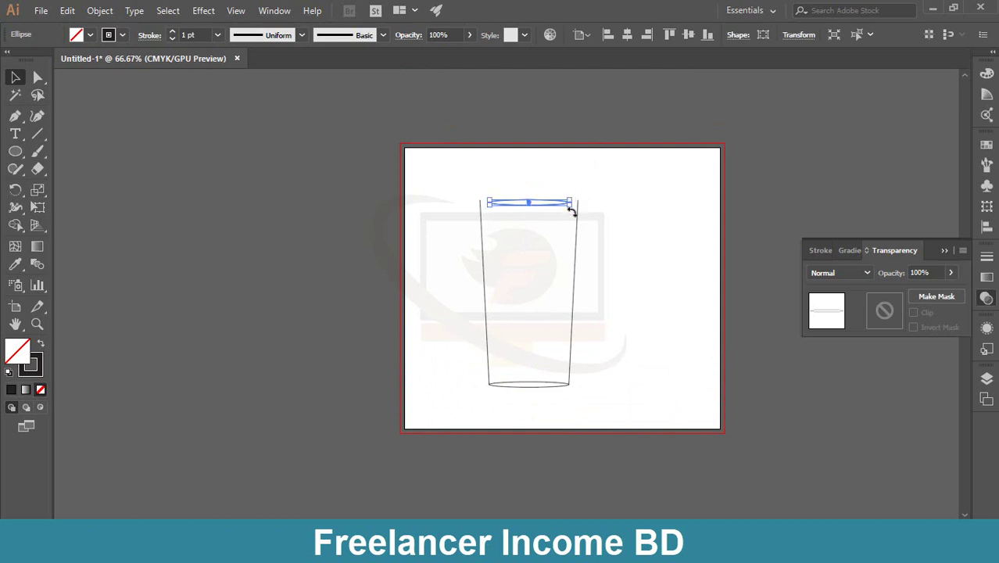
# Step: Enlarge the upper ellipse from its centre to about 2.82 by 0.89 in so it spans both slanted lines
pyautogui.moveTo(568, 204); pyautogui.dragTo(578, 204)
pyautogui.moveTo(572, 201); pyautogui.dragTo(570, 203)
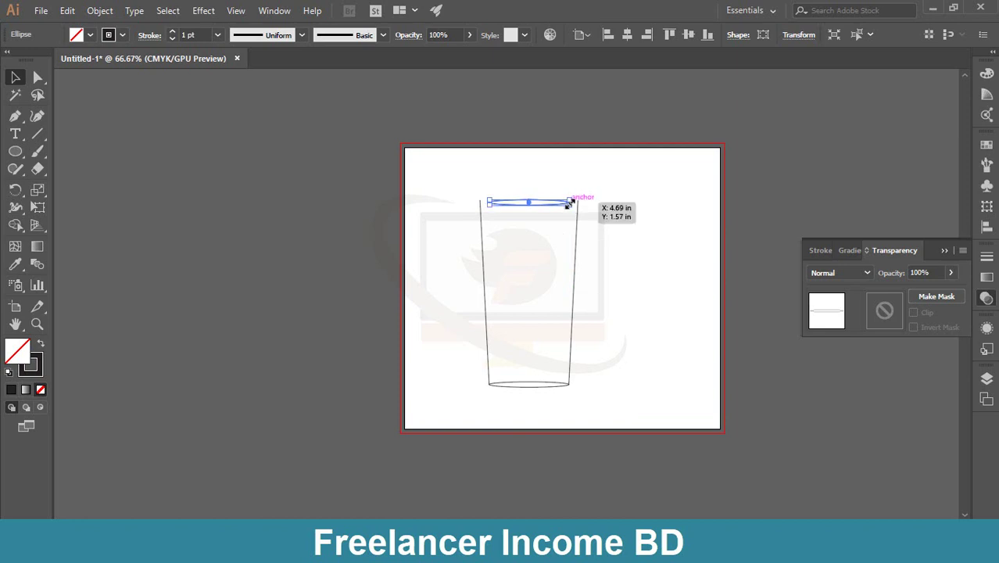
pyautogui.moveTo(570, 202)
pyautogui.mouseDown()
pyautogui.moveTo(588, 188)
pyautogui.moveTo(579, 188)
pyautogui.mouseUp()
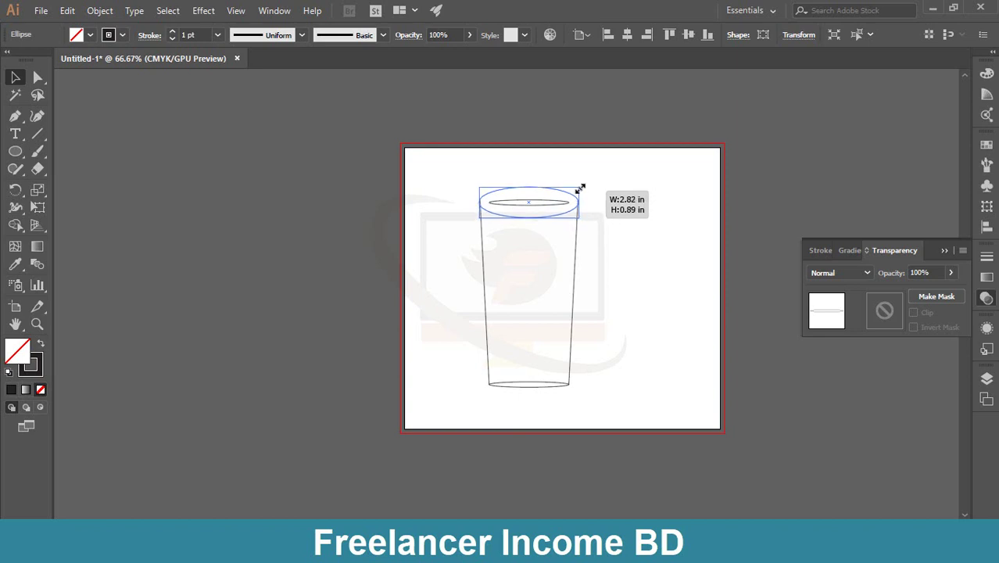
pyautogui.moveTo(580, 188); pyautogui.dragTo(580, 191)
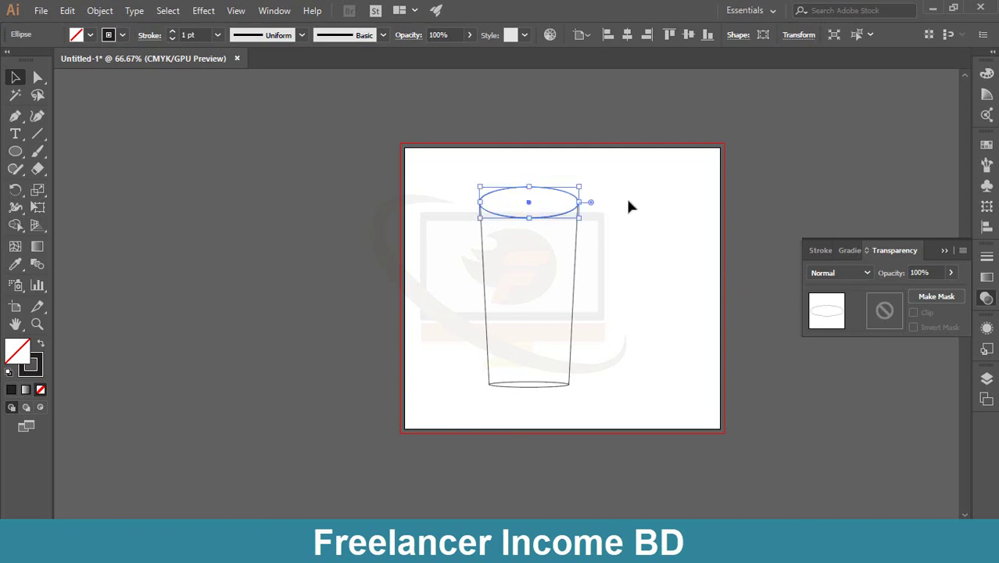
pyautogui.click(629, 220)
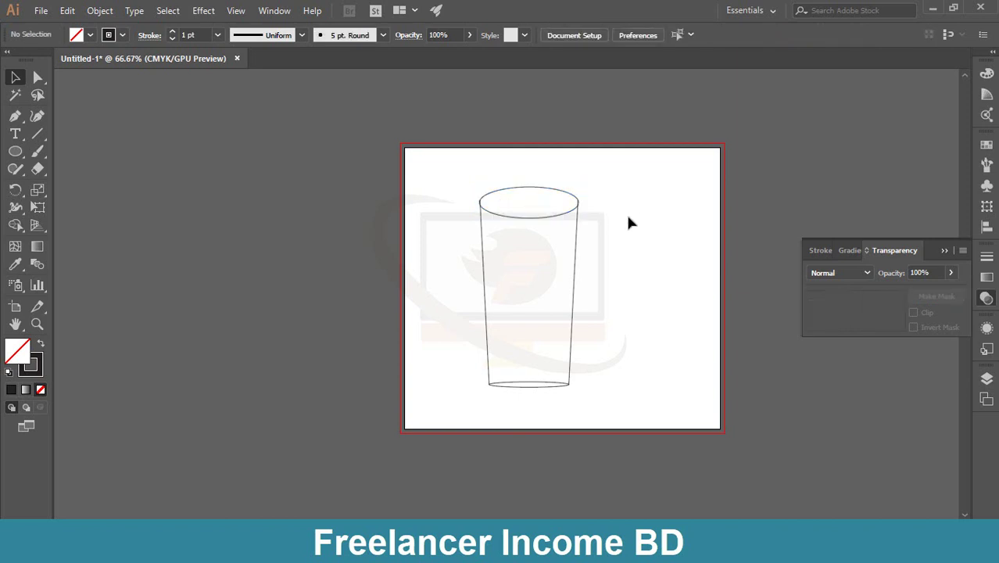
# Step: Pull the left side of the rim ellipse slightly inward onto the left slanted line
pyautogui.press('z')
pyautogui.click(474, 191)
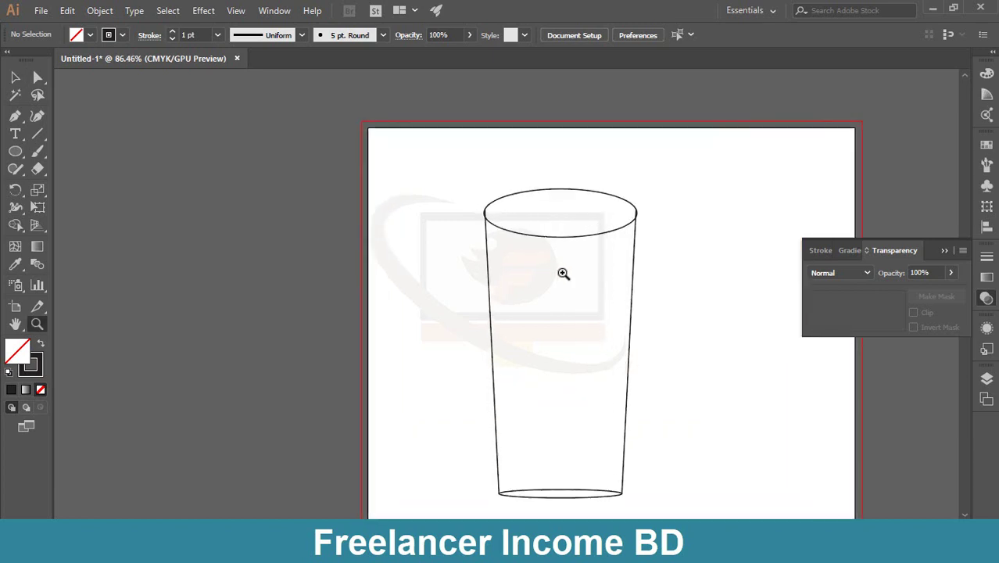
pyautogui.click(476, 195)
pyautogui.moveTo(476, 195); pyautogui.dragTo(383, 220)
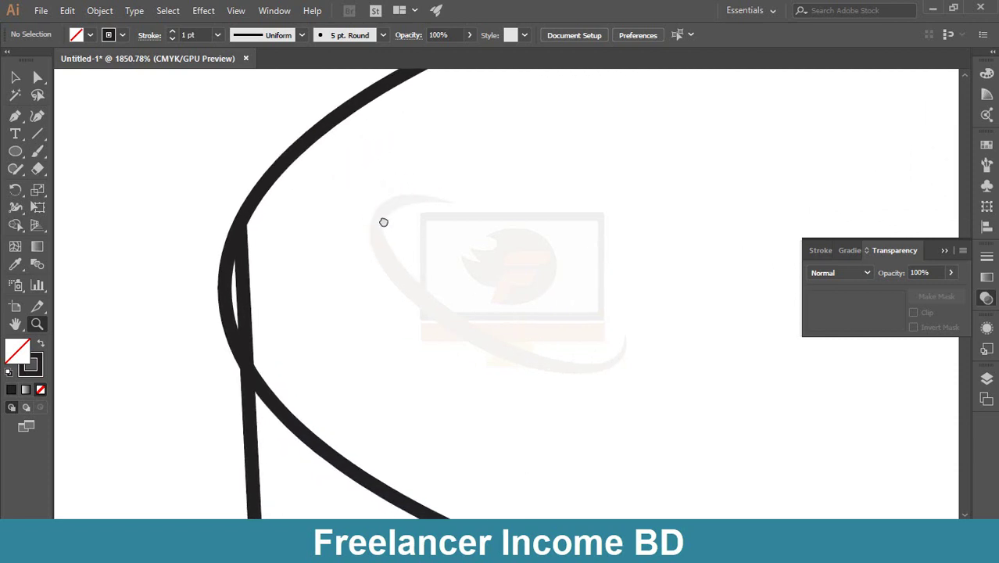
pyautogui.click(15, 78)
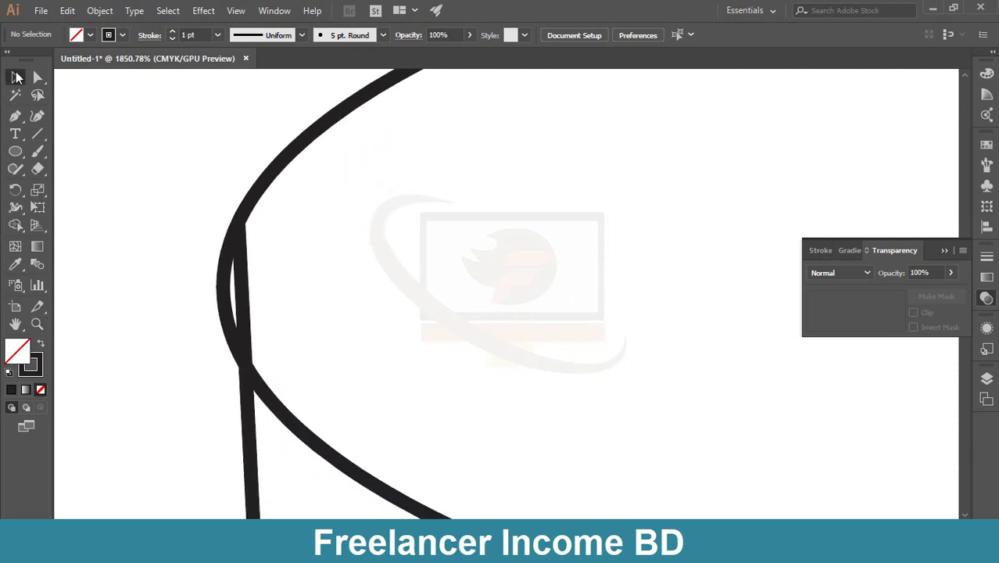
pyautogui.click(228, 334)
pyautogui.scroll(-5, 227, 297)
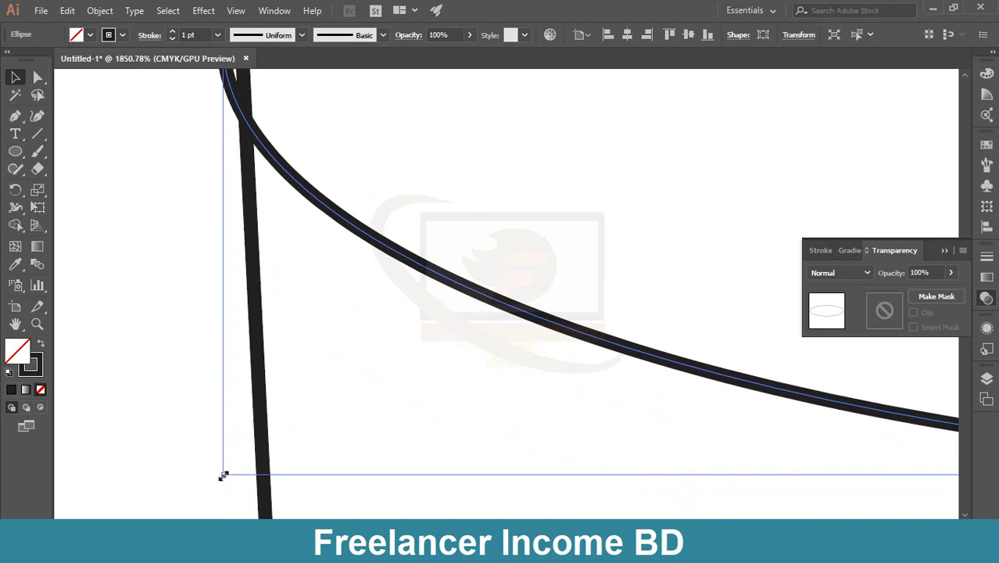
pyautogui.scroll(1, 228, 463)
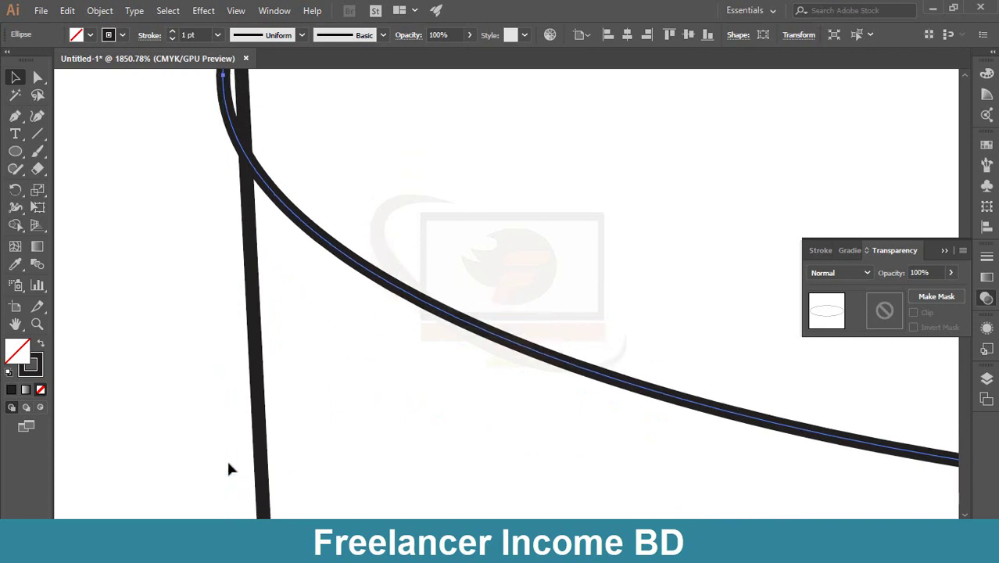
pyautogui.hotkey('ctrl', '-')
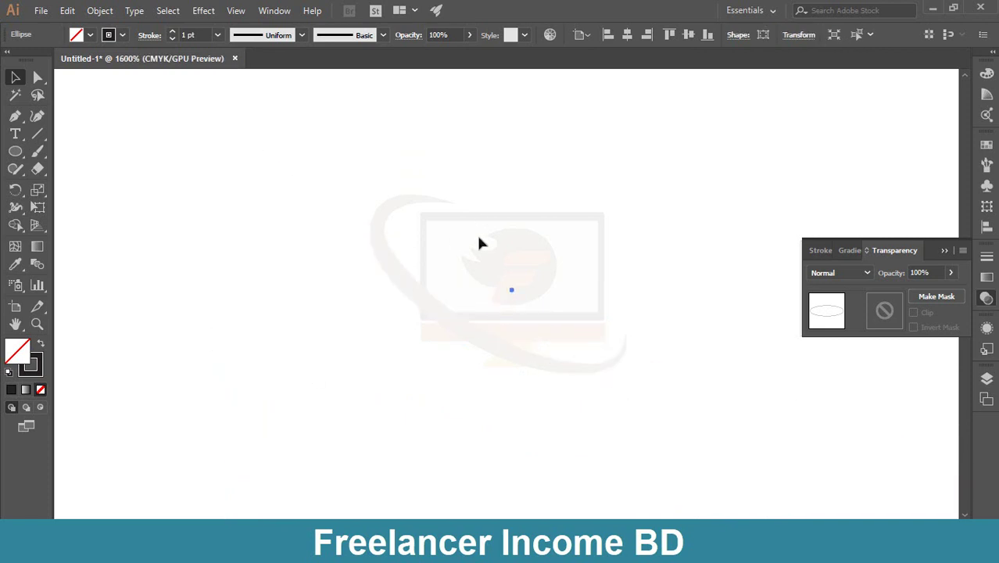
pyautogui.scroll(-13, 388, 201)
pyautogui.scroll(14, 387, 204)
pyautogui.hotkey('ctrl', '-')
pyautogui.hotkey('ctrl', '-')
pyautogui.hotkey('ctrl', '-')
pyautogui.hotkey('ctrl', '-')
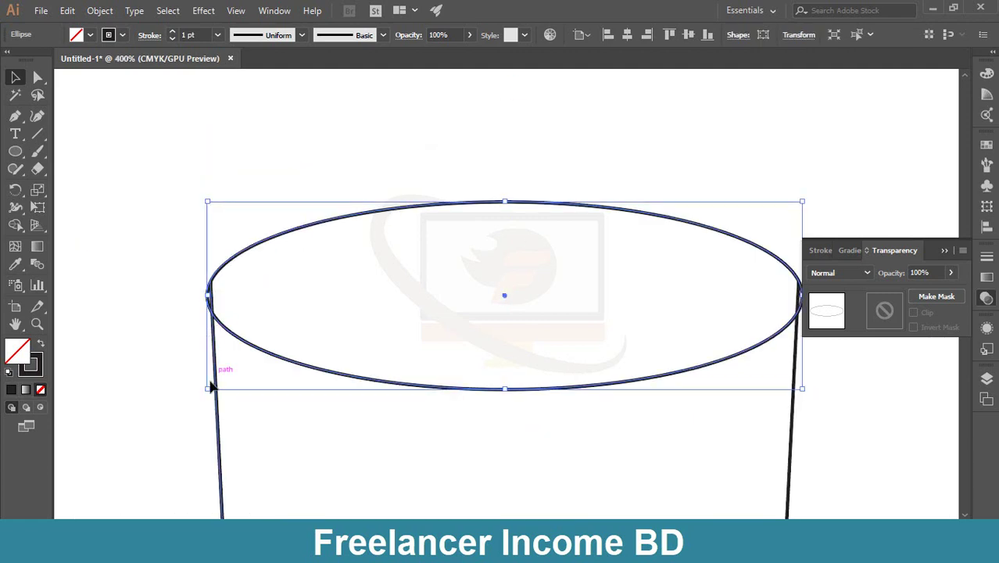
pyautogui.moveTo(208, 387); pyautogui.dragTo(211, 388)
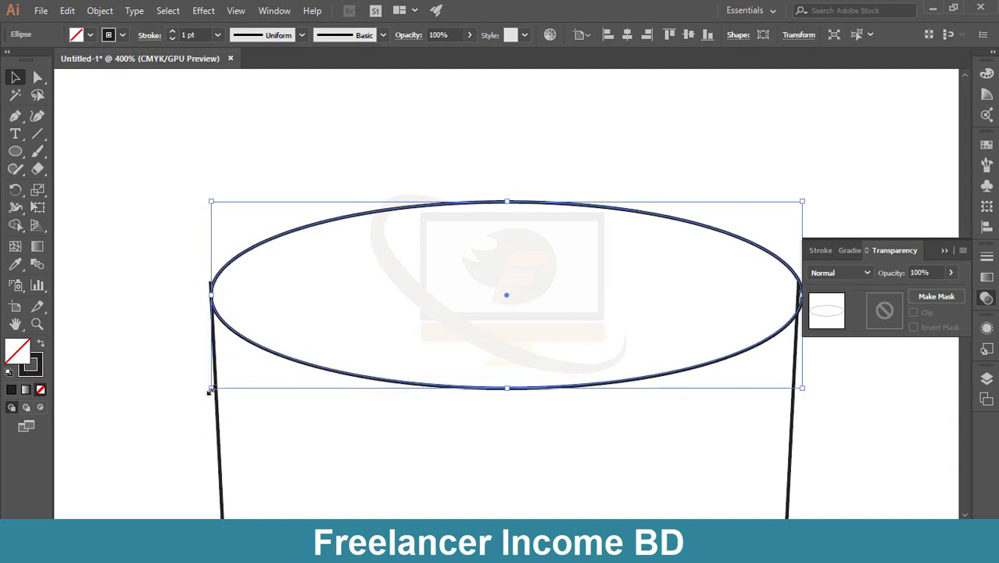
pyautogui.click(168, 359)
# Step: Pull the rim ellipse's right side in to the right slanted line and nudge the ellipse up three increments to the lines' ends
pyautogui.moveTo(791, 396); pyautogui.dragTo(616, 404)
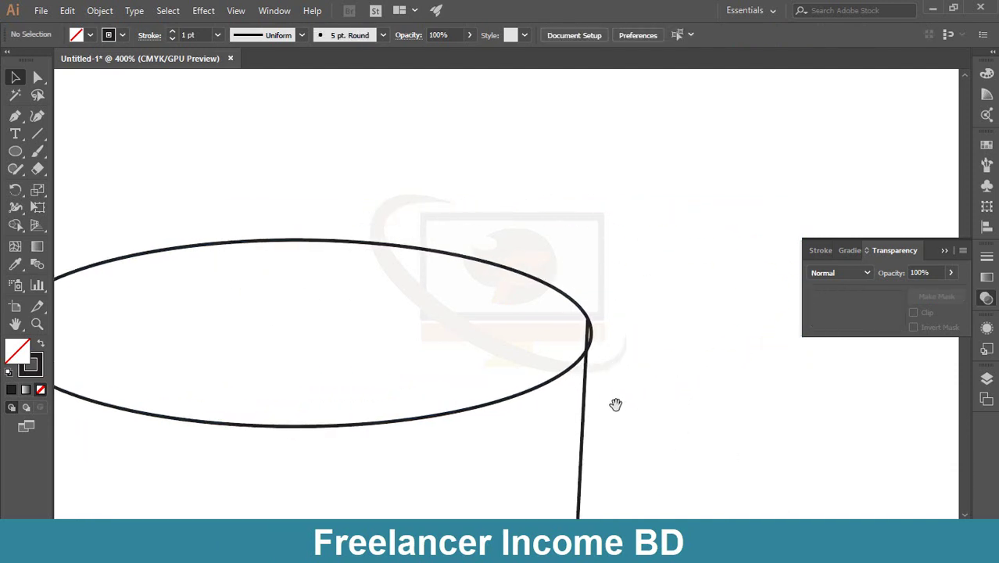
pyautogui.click(591, 341)
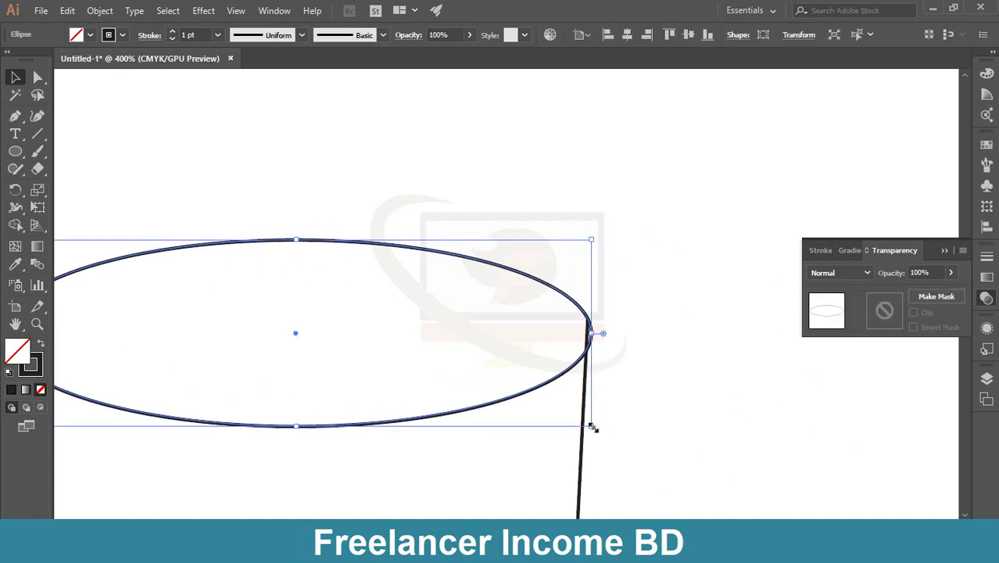
pyautogui.moveTo(592, 429); pyautogui.dragTo(588, 426)
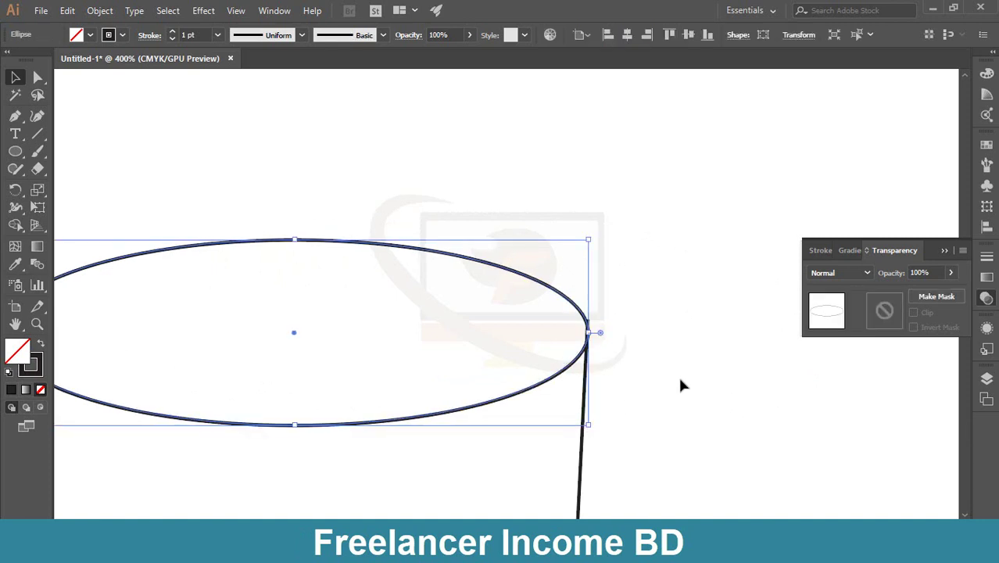
pyautogui.press('Up')
pyautogui.press('Up')
pyautogui.press('Up')
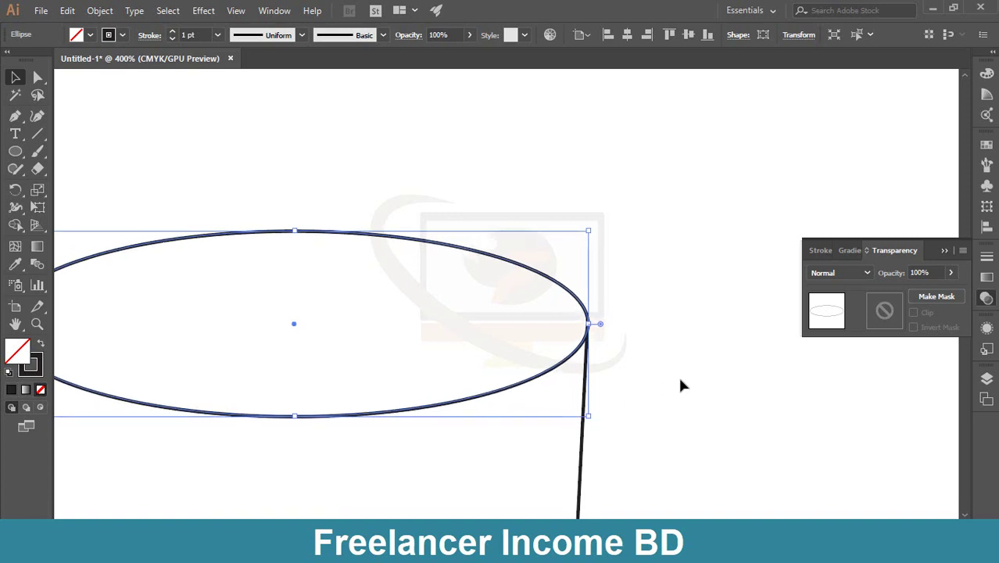
pyautogui.click(680, 380)
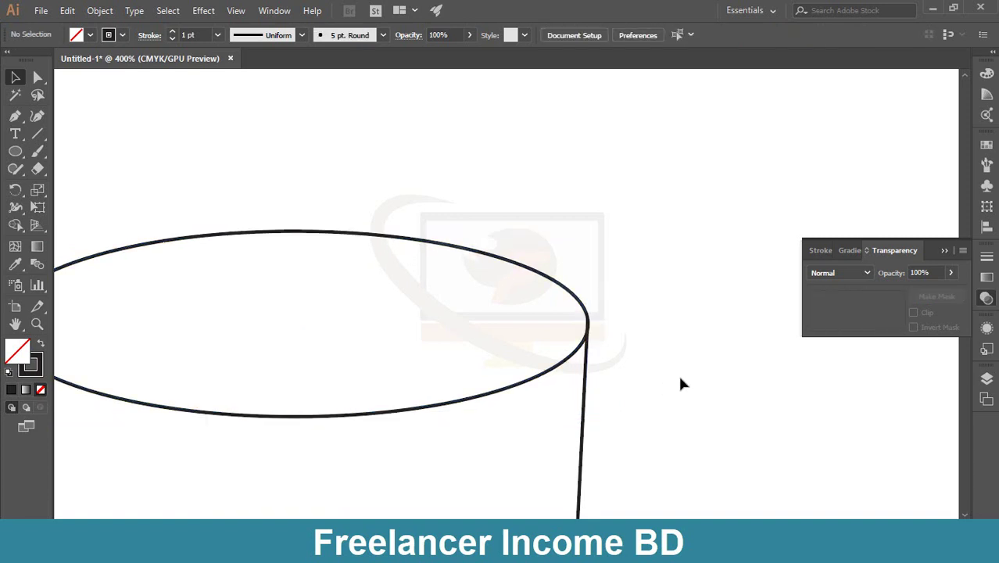
# Step: Place a copy of the rim ellipse straight down at about mid-height of the glass
pyautogui.moveTo(680, 384); pyautogui.dragTo(789, 404)
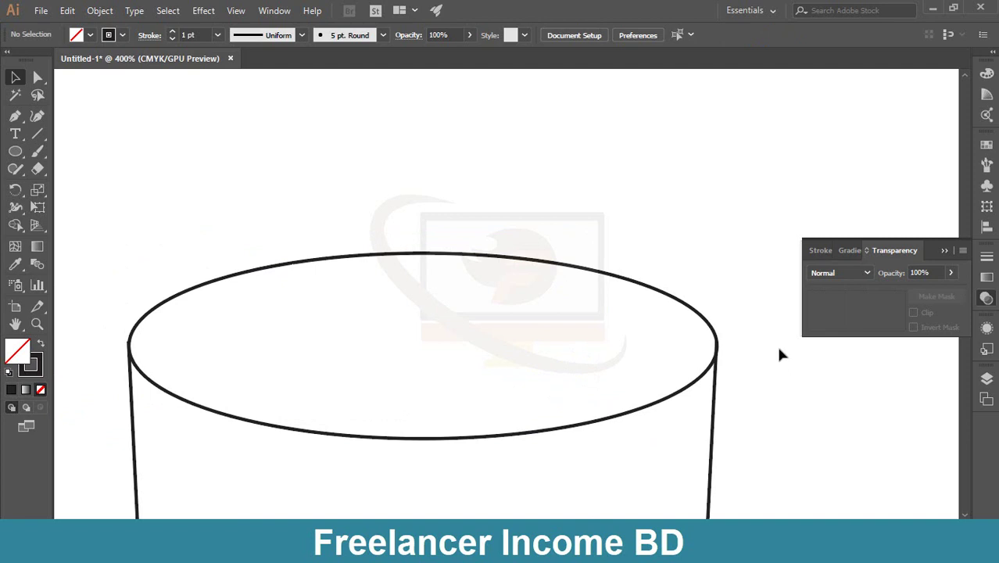
pyautogui.hotkey('ctrl', '1')
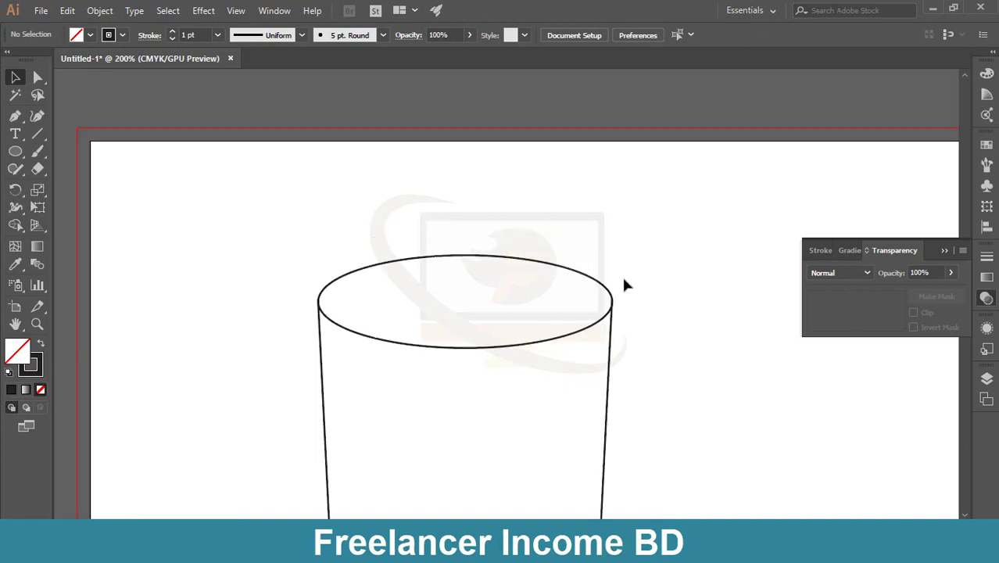
pyautogui.hotkey('ctrl', '-')
pyautogui.hotkey('ctrl', '-')
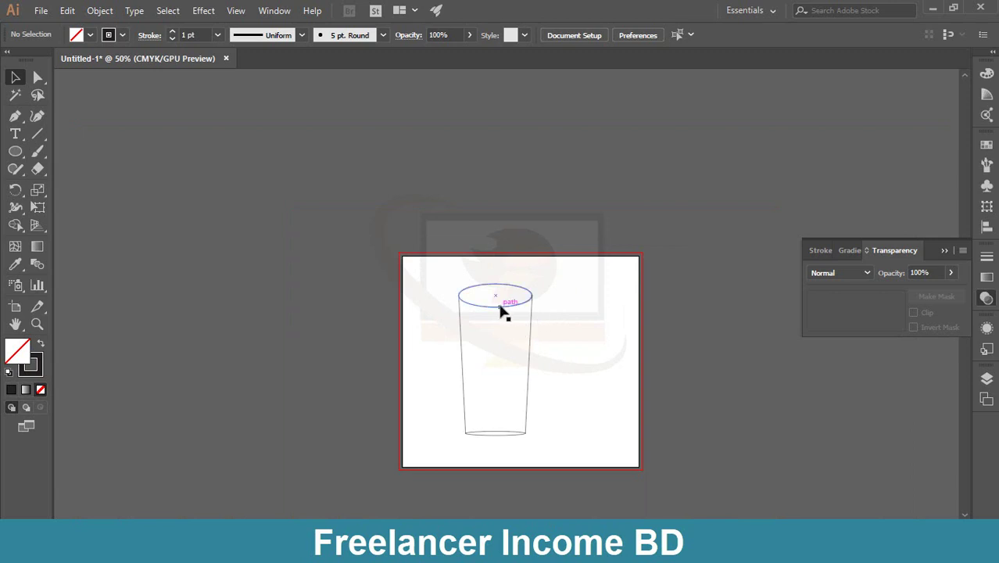
pyautogui.moveTo(501, 311); pyautogui.dragTo(502, 379)
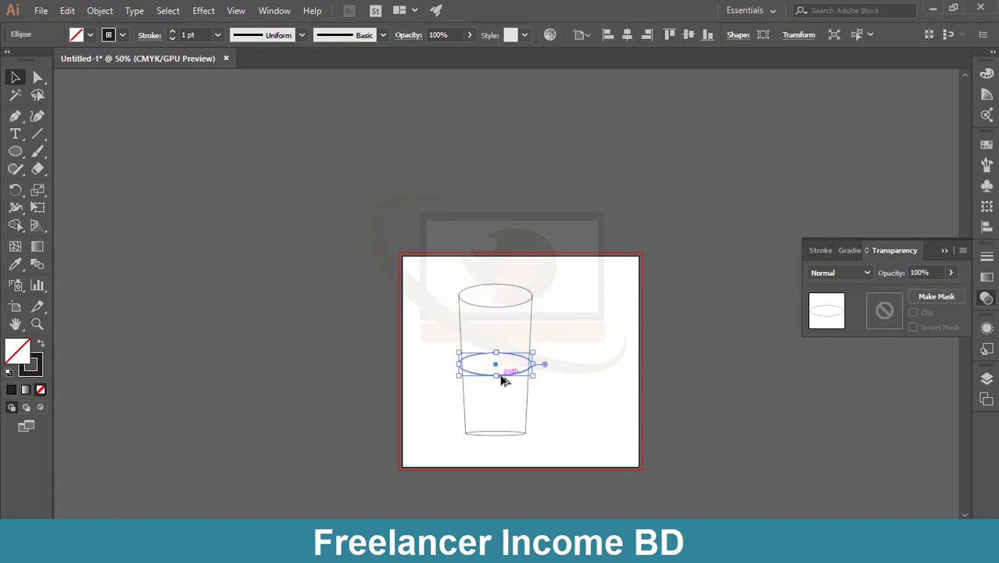
# Step: Show the bounding box and shrink the middle ellipse from its centre until its sides touch both slanted lines
pyautogui.hotkey('ctrl', '=')
pyautogui.hotkey('ctrl', '=')
pyautogui.hotkey('ctrl', '=')
pyautogui.hotkey('ctrl', '=')
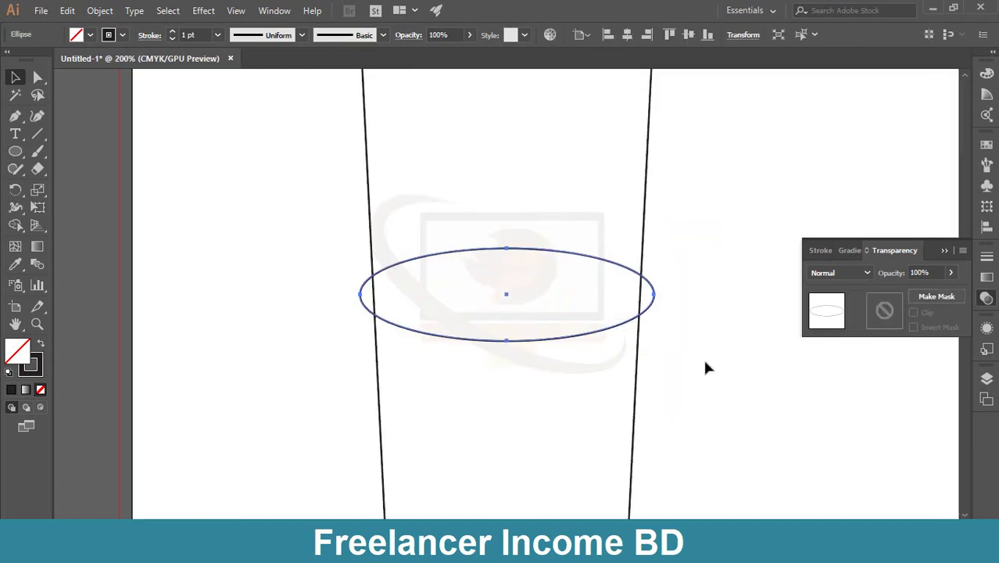
pyautogui.hotkey('ctrl', 'shift', 'b')
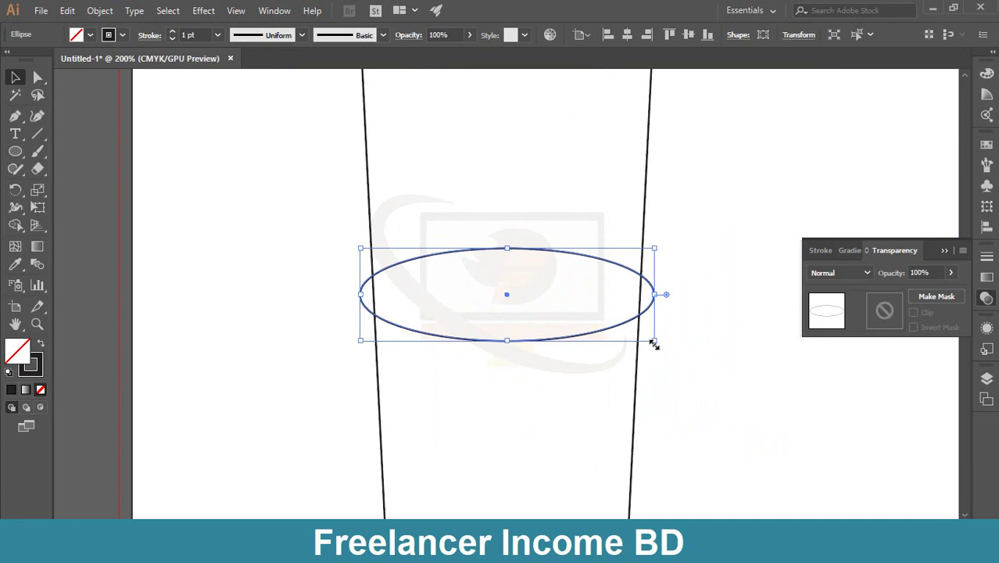
pyautogui.moveTo(655, 340); pyautogui.dragTo(642, 337)
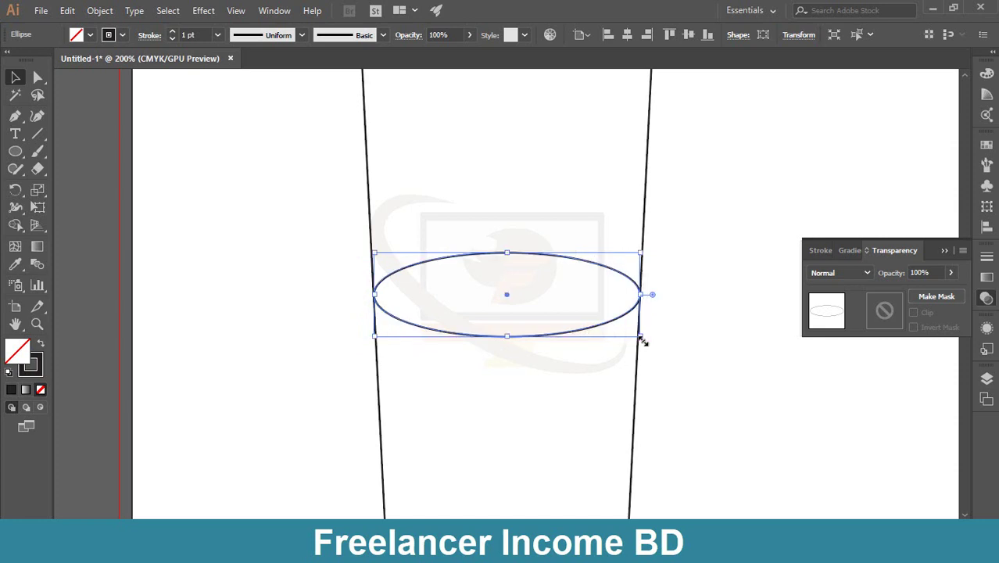
pyautogui.click(711, 340)
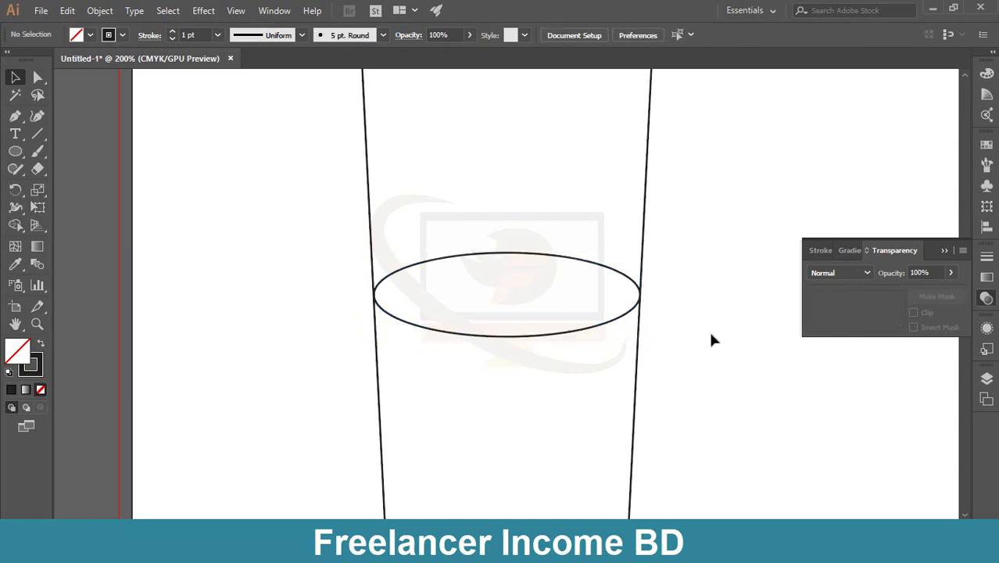
# Step: Select the middle and base ellipses and set the Blend tool's spacing to Specified Steps with 23 steps
pyautogui.scroll(-2, 710, 338)
pyautogui.scroll(1, 708, 338)
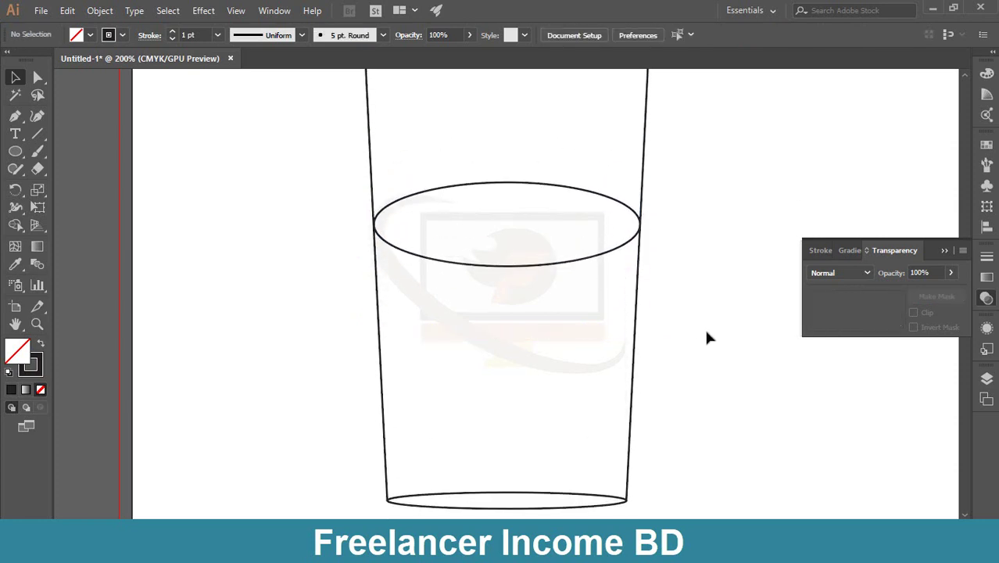
pyautogui.hotkey('ctrl', '-')
pyautogui.hotkey('ctrl', '-')
pyautogui.hotkey('ctrl', '-')
pyautogui.hotkey('ctrl', '-')
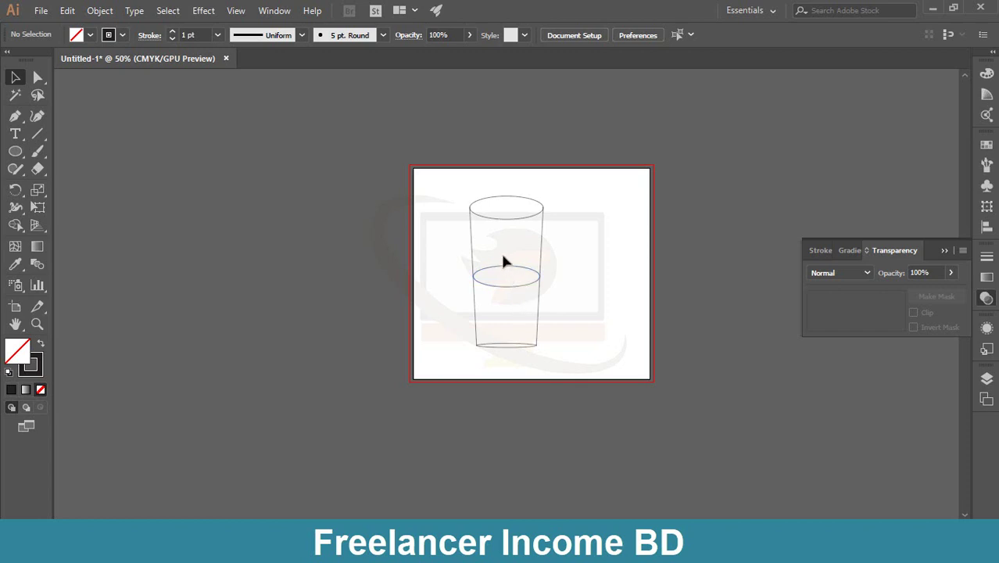
pyautogui.moveTo(502, 261); pyautogui.dragTo(516, 361)
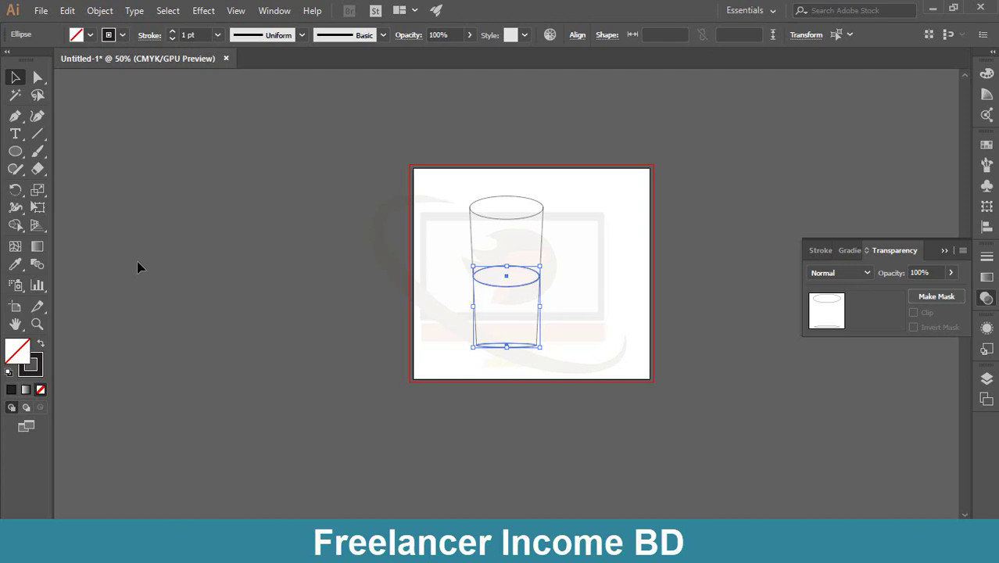
pyautogui.click(43, 269)
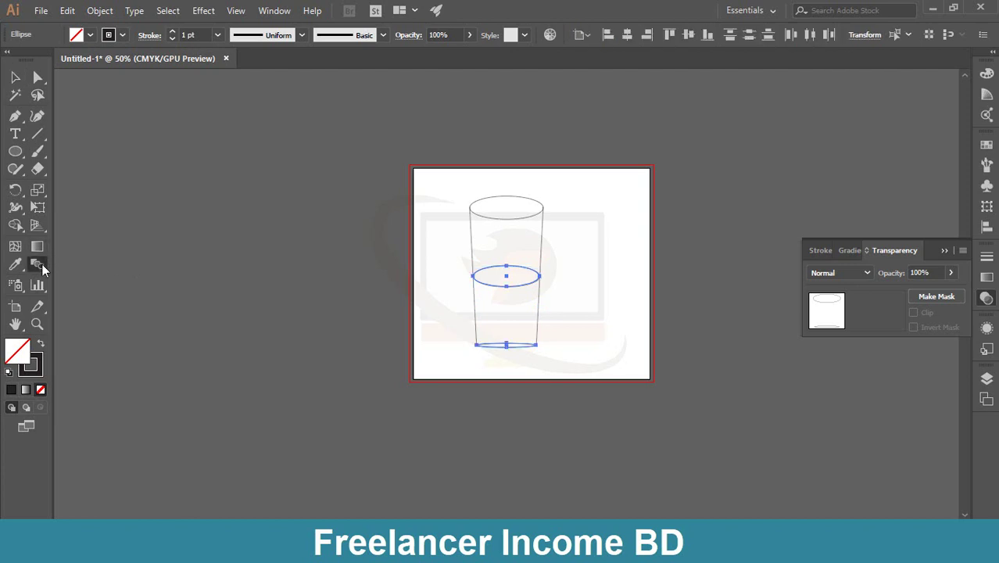
pyautogui.doubleClick(42, 269)
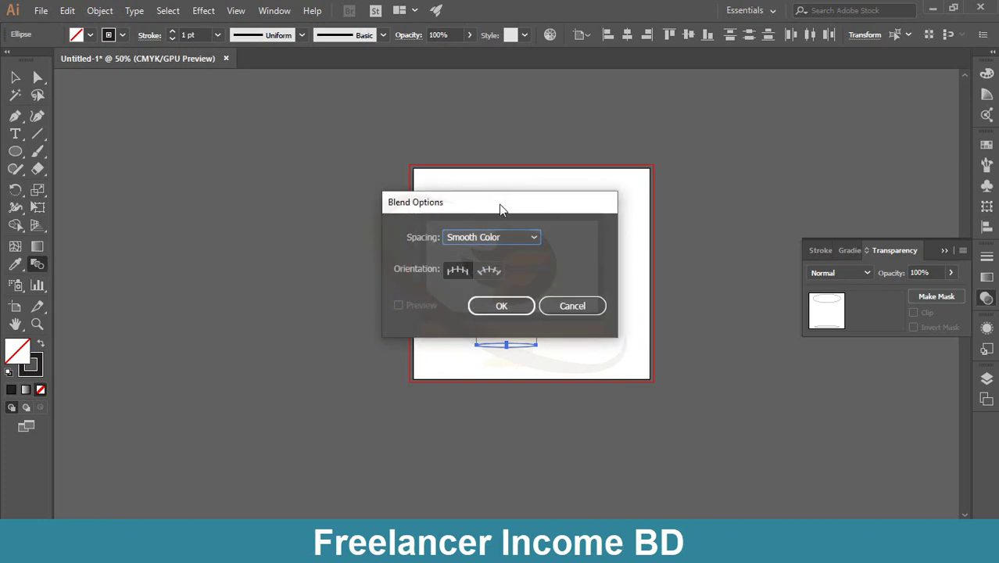
pyautogui.moveTo(494, 205); pyautogui.dragTo(242, 143)
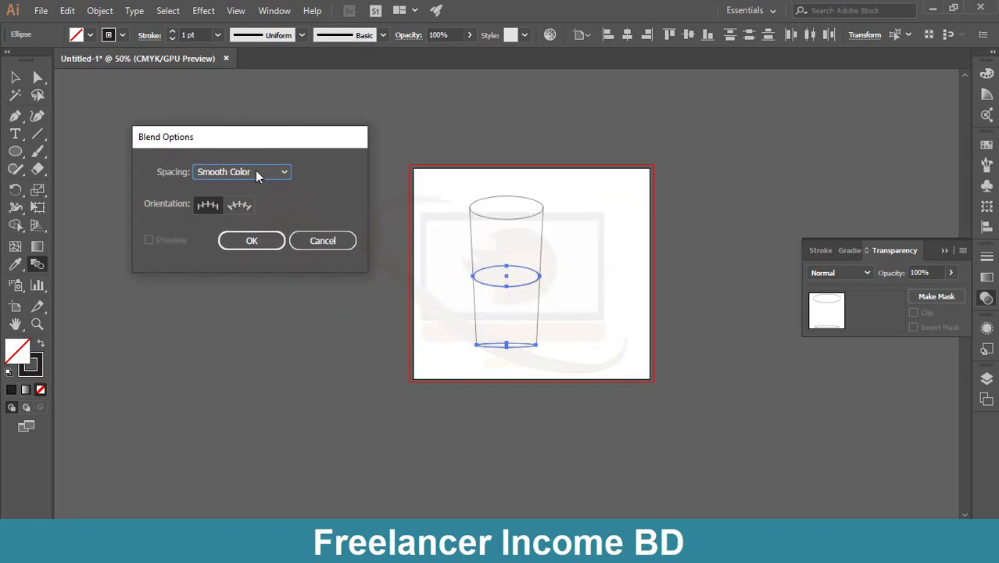
pyautogui.click(259, 171)
pyautogui.click(258, 203)
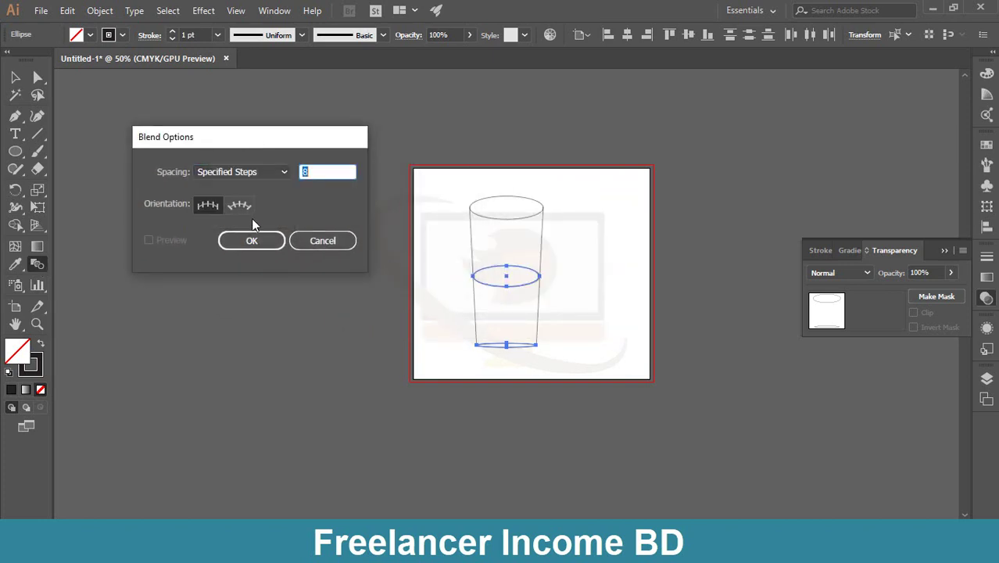
pyautogui.write('23')
pyautogui.doubleClick(338, 175)
pyautogui.click(235, 241)
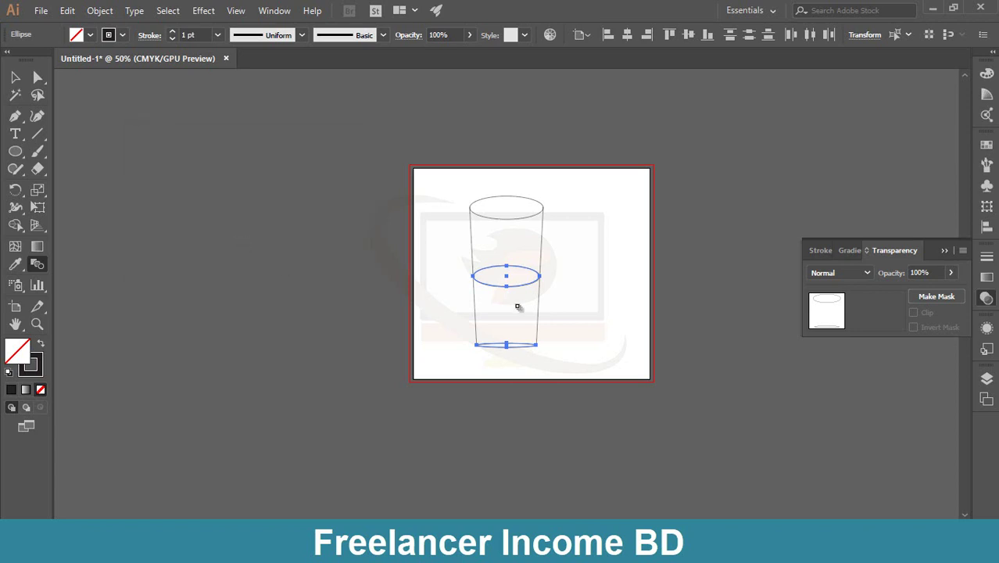
# Step: Blend the middle ellipse into the base ellipse
pyautogui.click(506, 277)
pyautogui.click(508, 344)
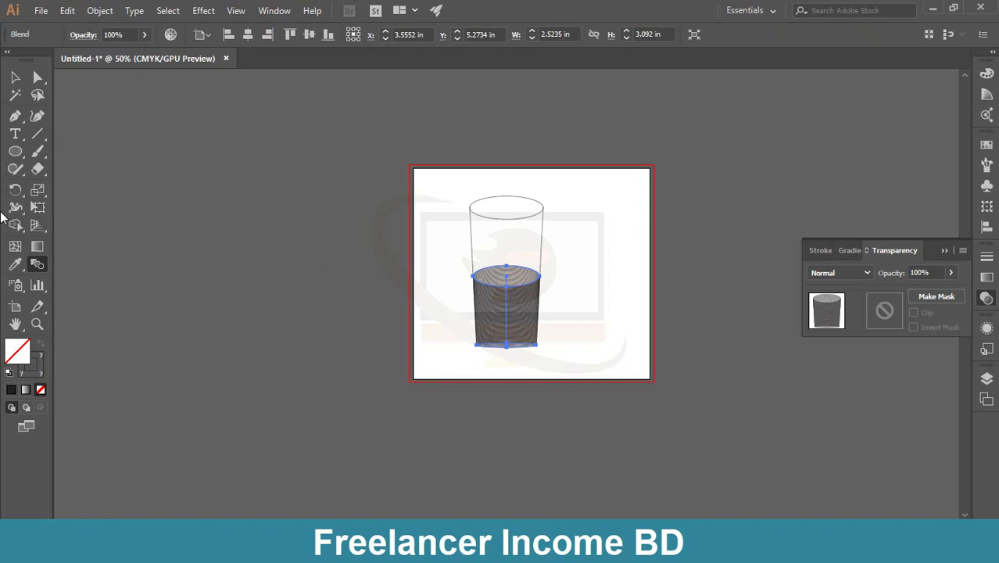
pyautogui.click(20, 80)
pyautogui.click(274, 284)
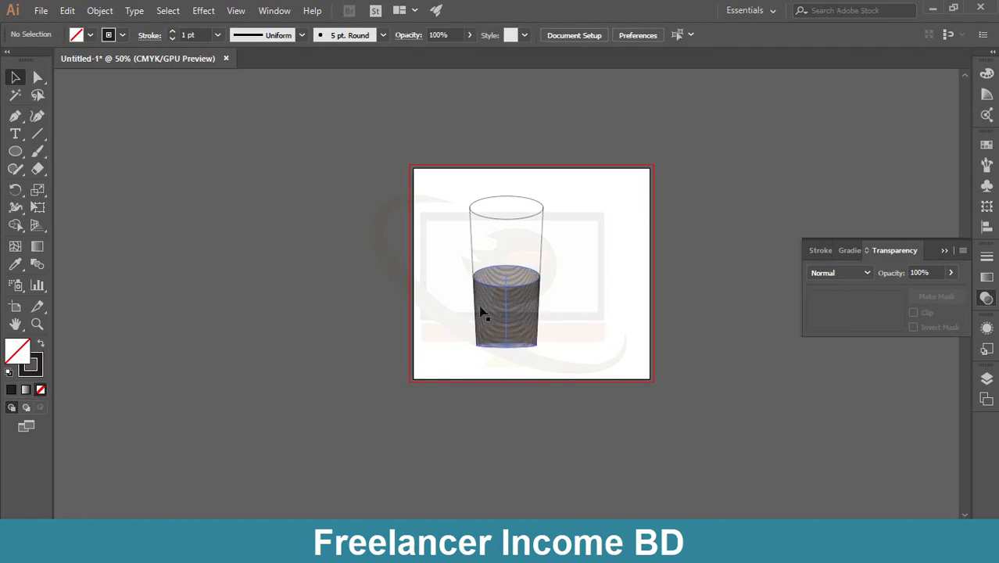
pyautogui.click(509, 306)
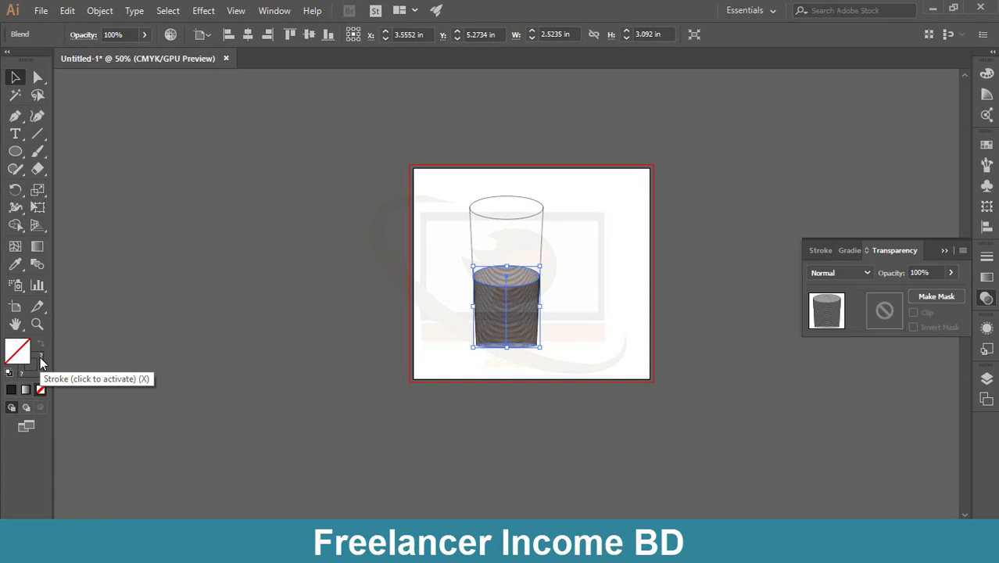
pyautogui.click(197, 278)
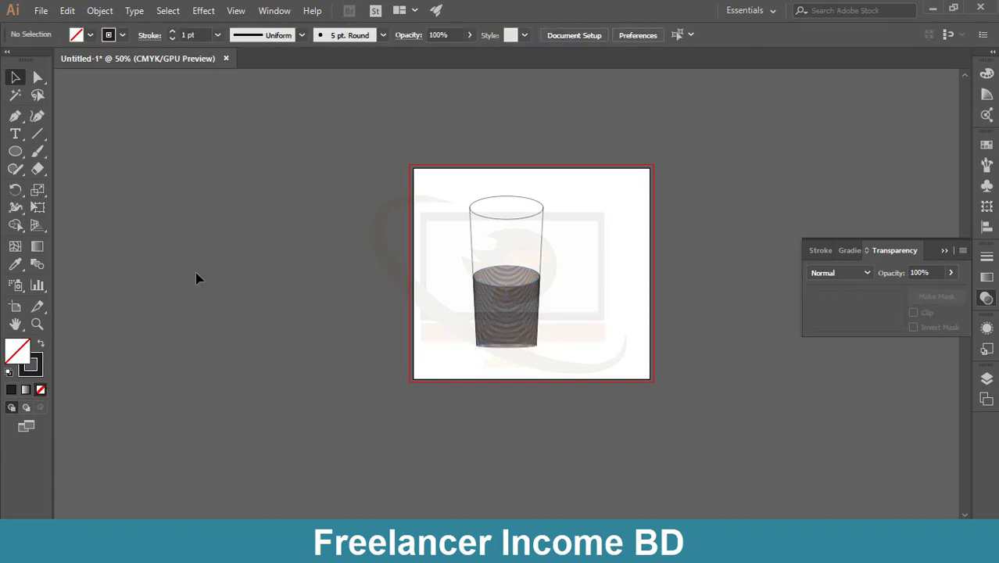
# Step: Fill the blended lower half of the glass with yellow #d6d647
pyautogui.click(504, 325)
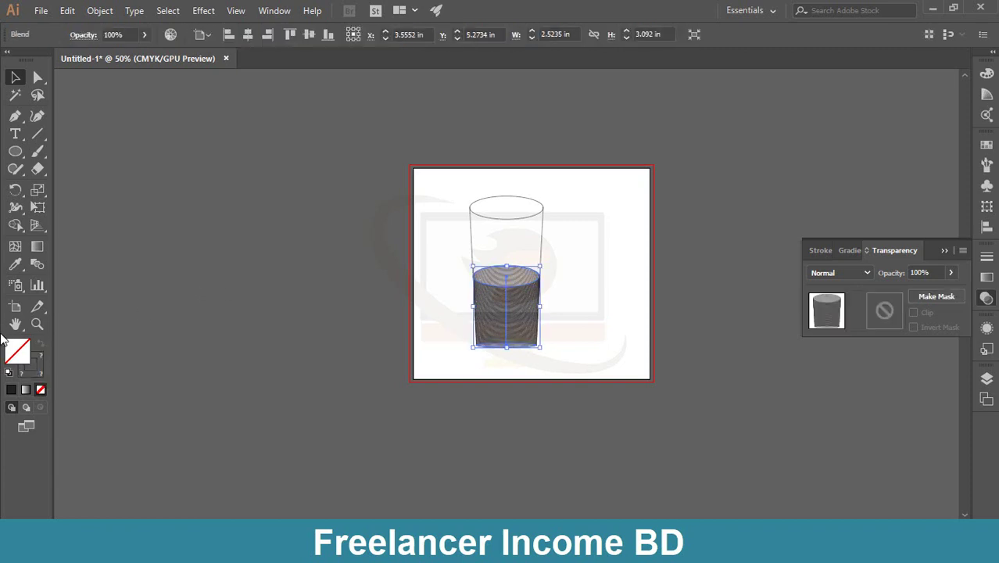
pyautogui.doubleClick(24, 354)
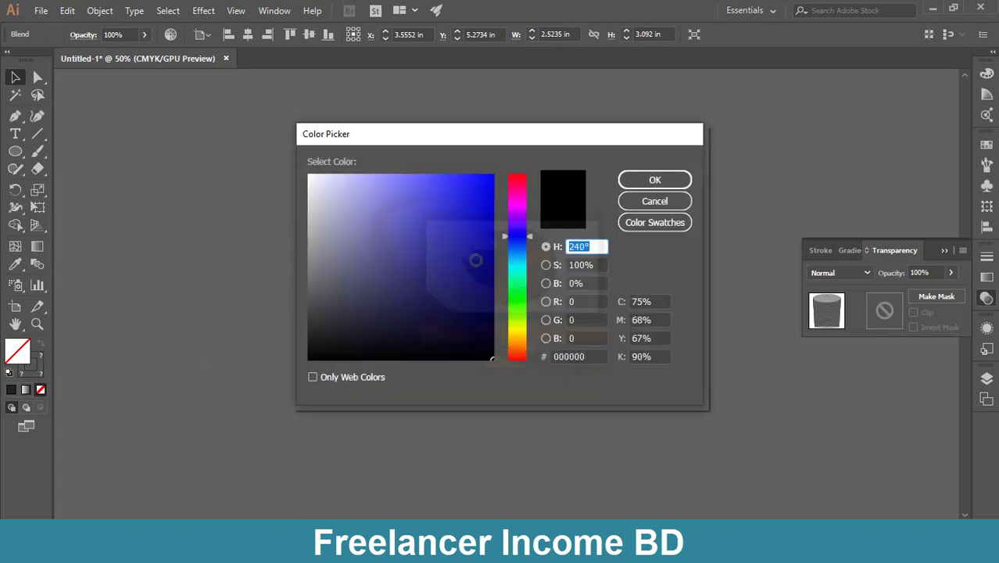
pyautogui.click(484, 248)
pyautogui.click(487, 238)
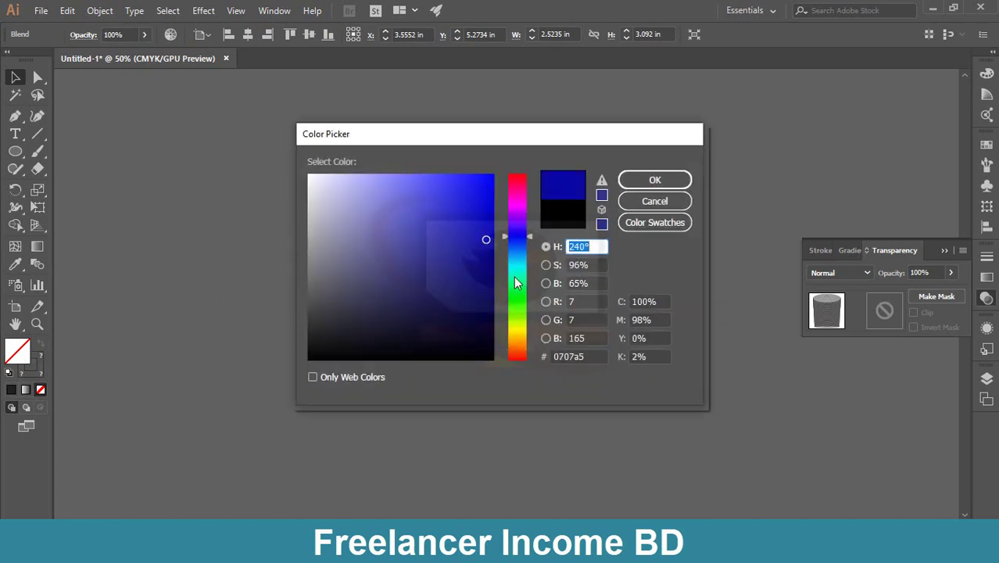
pyautogui.moveTo(518, 282); pyautogui.dragTo(509, 328)
pyautogui.click(440, 206)
pyautogui.click(432, 203)
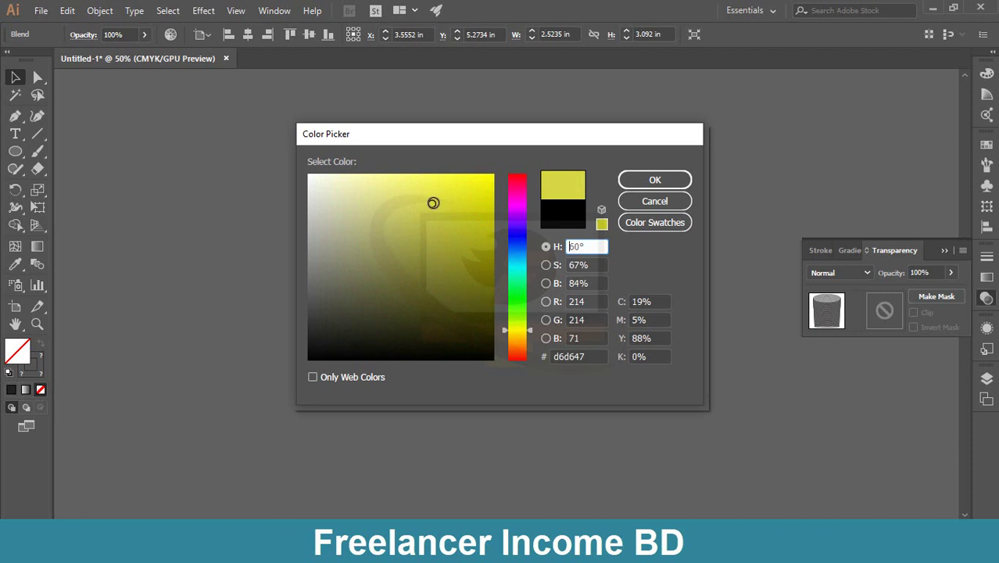
pyautogui.click(622, 180)
pyautogui.click(304, 219)
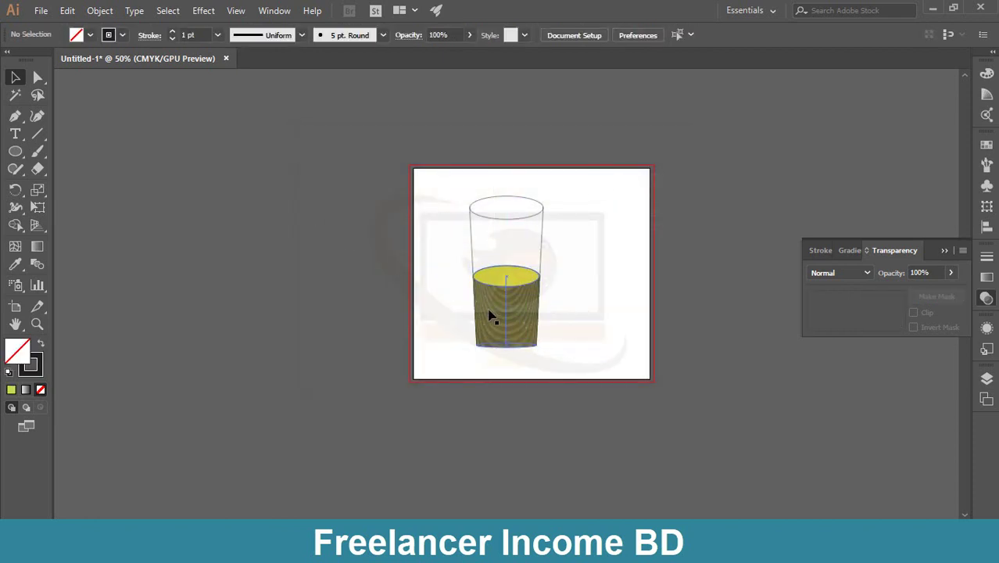
# Step: Try to recolour the blend with a pale yellow-green fill in isolation mode, and leave isolation mode
pyautogui.click(510, 320)
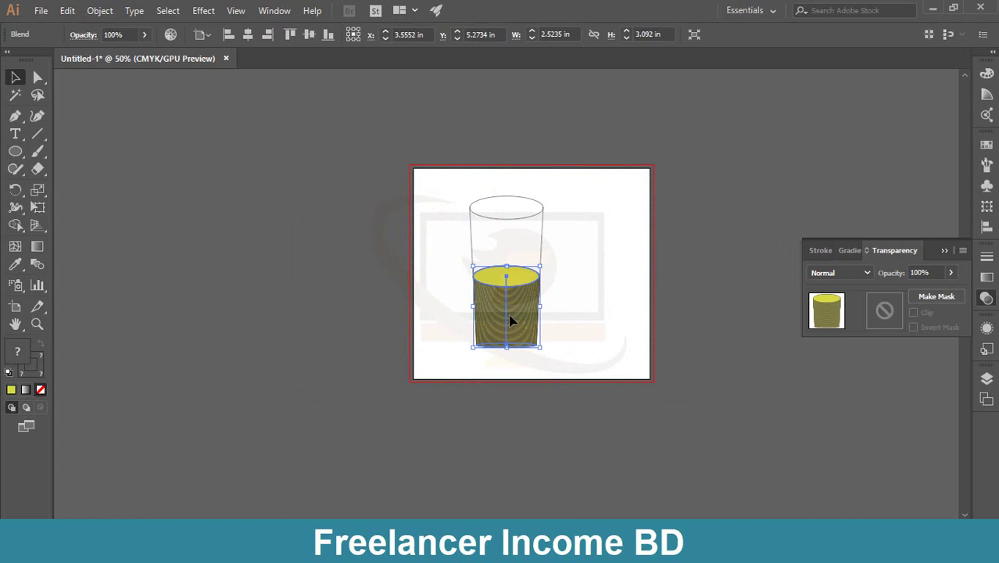
pyautogui.click(139, 252)
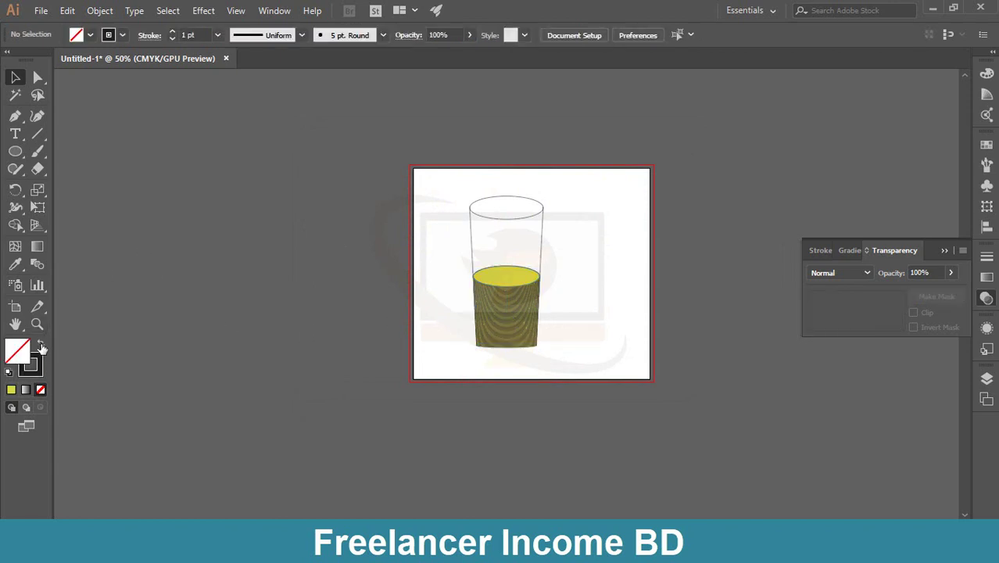
pyautogui.click(508, 309)
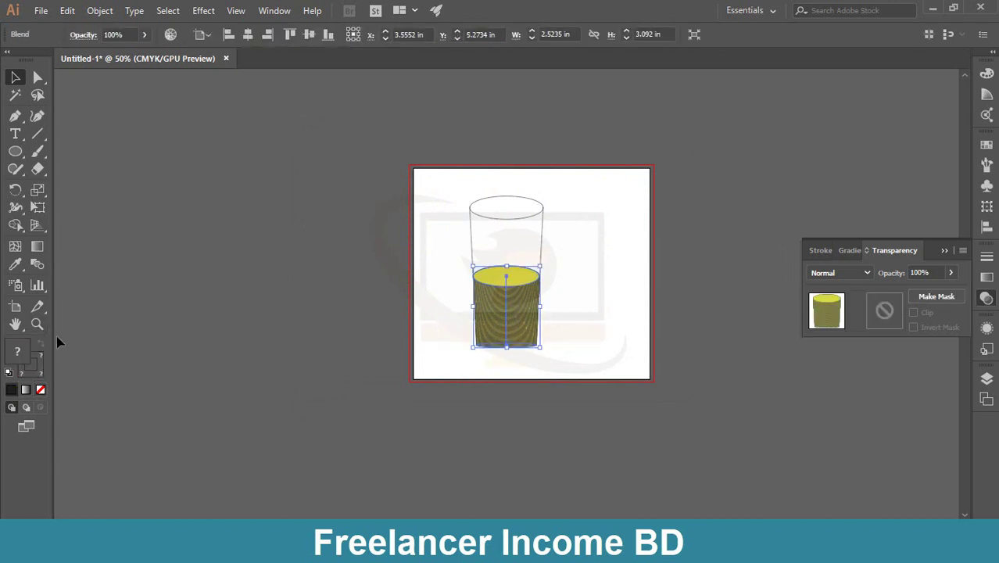
pyautogui.doubleClick(513, 311)
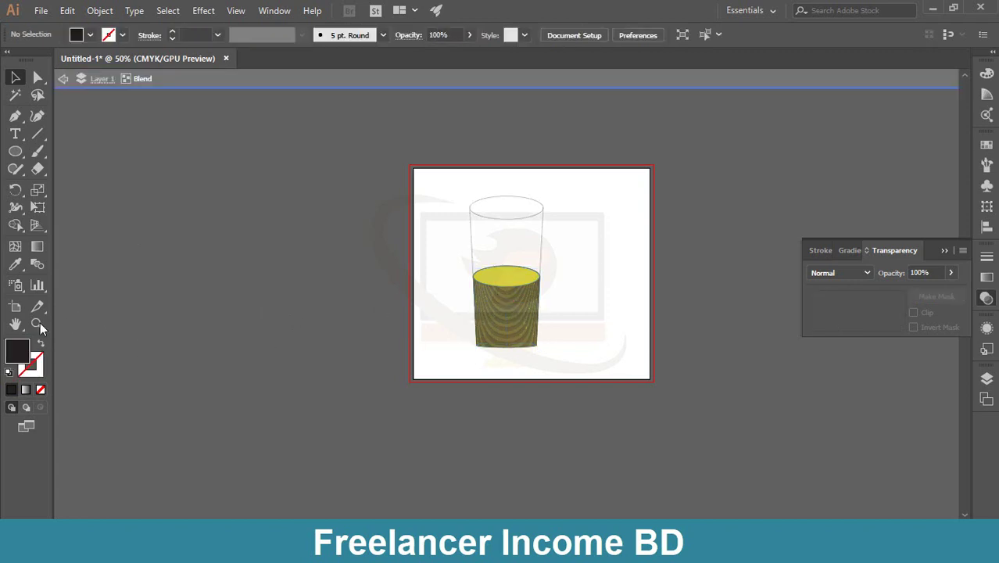
pyautogui.doubleClick(18, 352)
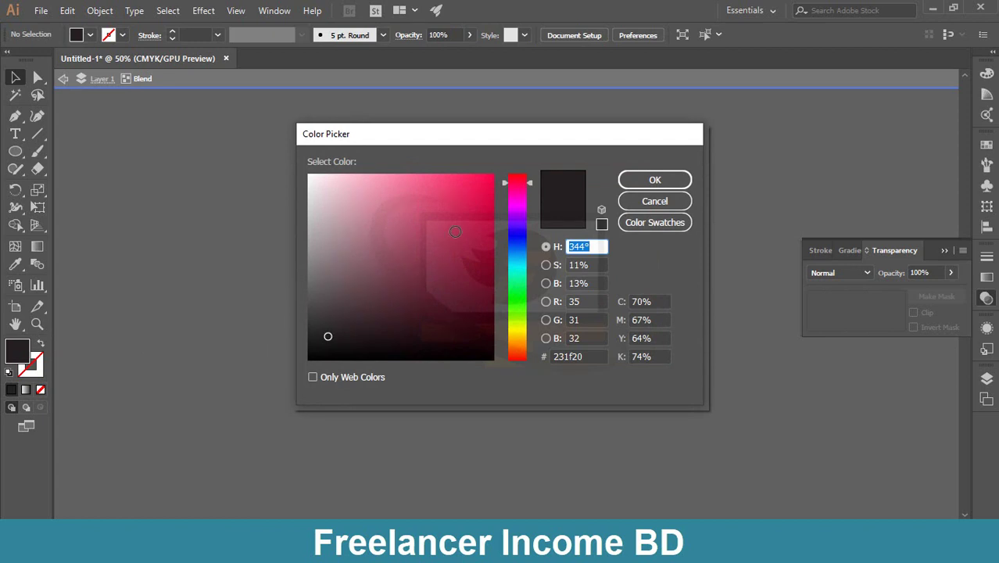
pyautogui.moveTo(517, 305); pyautogui.dragTo(517, 328)
pyautogui.moveTo(390, 192); pyautogui.dragTo(387, 190)
pyautogui.click(654, 180)
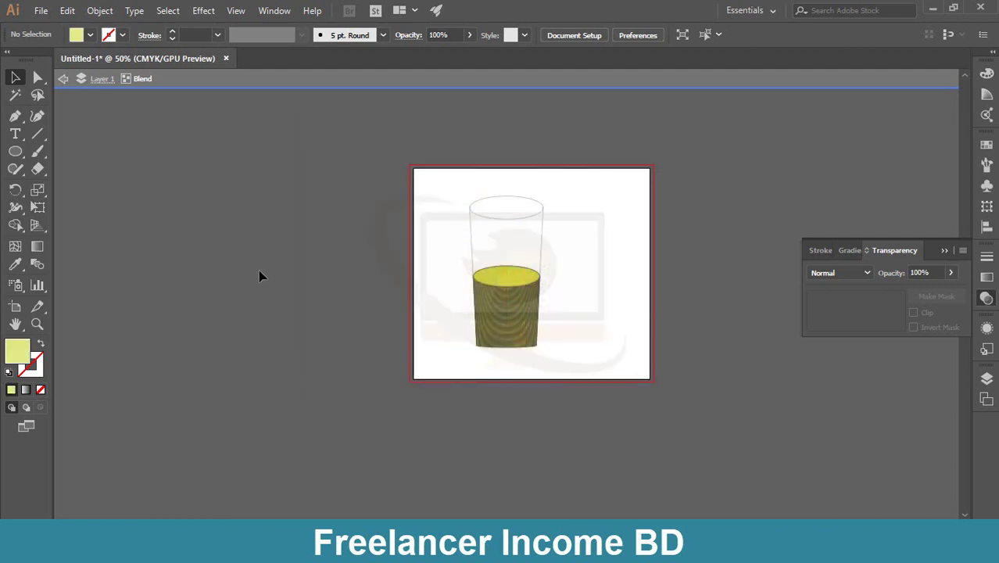
pyautogui.doubleClick(690, 303)
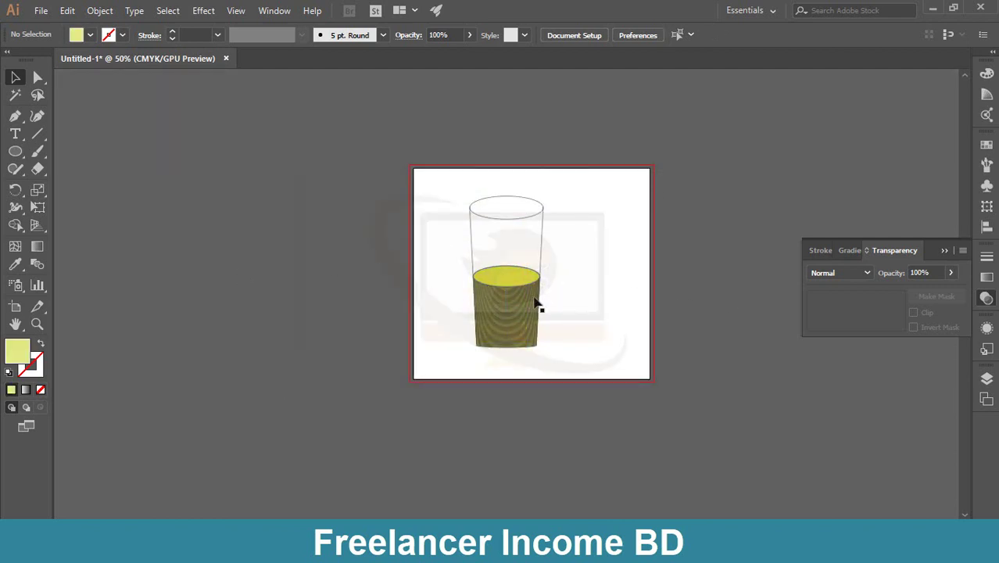
# Step: Undo the yellow fill and the blend, returning to the separate fitted middle and base ellipses
pyautogui.click(486, 319)
pyautogui.click(608, 285)
pyautogui.hotkey('ctrl', 'z')
pyautogui.hotkey('ctrl', 'z')
pyautogui.hotkey('ctrl', 'z')
pyautogui.hotkey('ctrl', 'z')
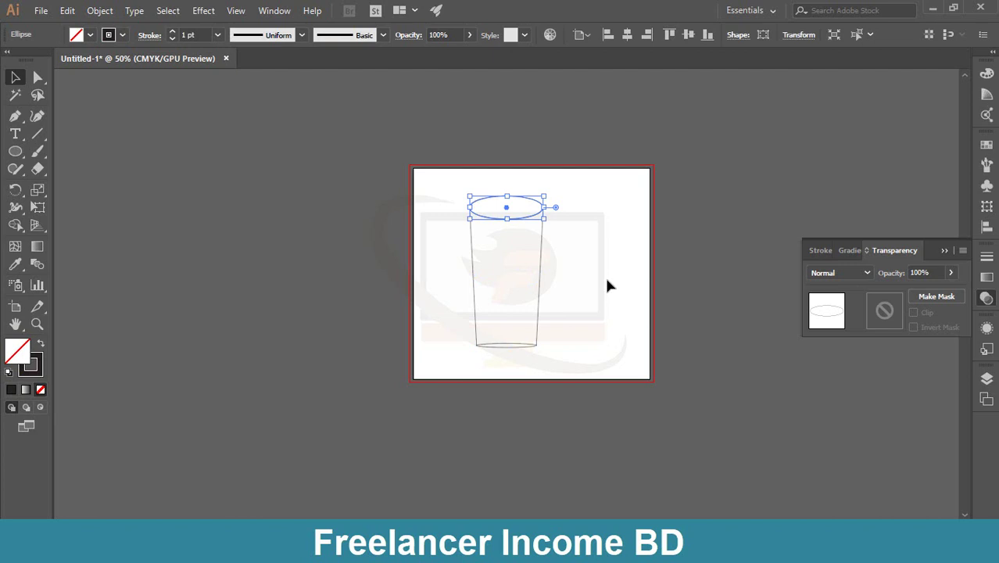
pyautogui.hotkey('ctrl', 'z')
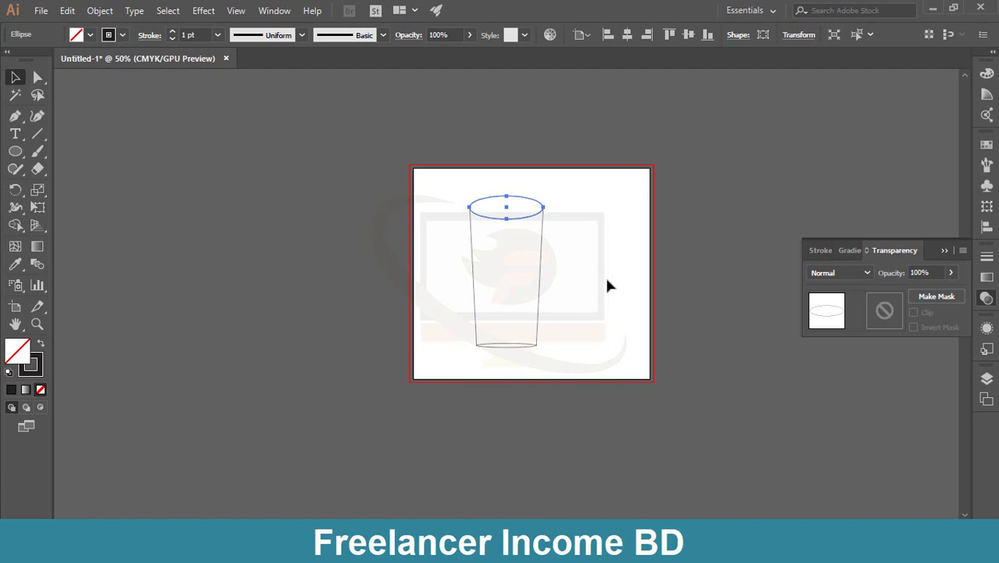
pyautogui.hotkey('ctrl', 'z')
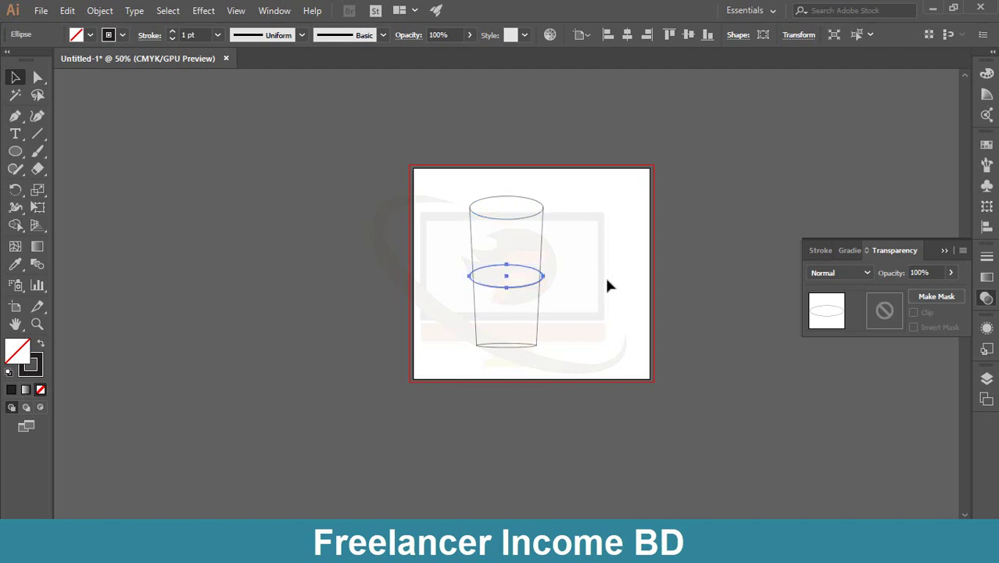
pyautogui.hotkey('ctrl', 'z')
pyautogui.click(590, 280)
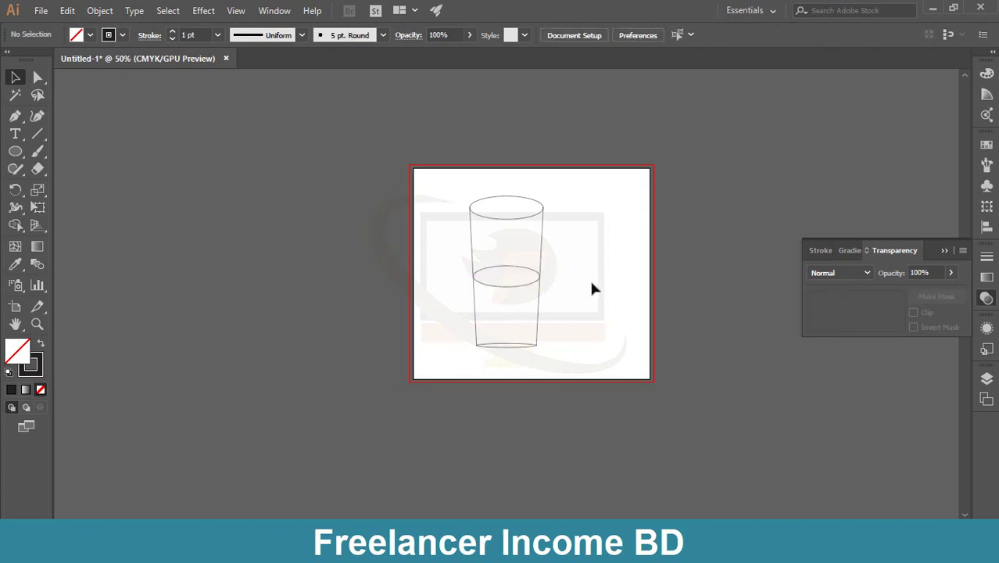
# Step: Set the stroke of both the middle and base ellipses to yellow-green #d9e567
pyautogui.click(511, 288)
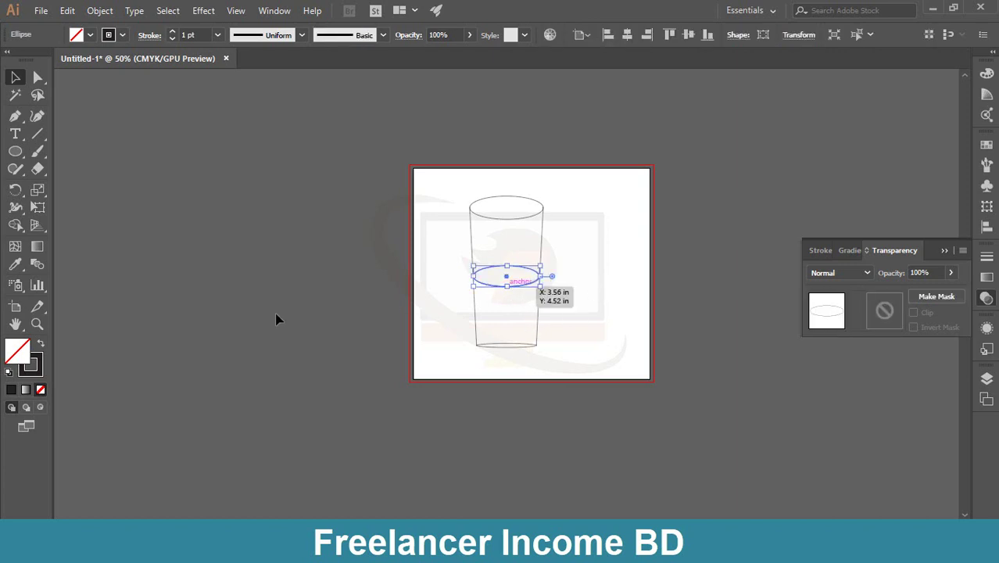
pyautogui.keyDown('shift'); pyautogui.click(500, 345); pyautogui.keyUp('shift')
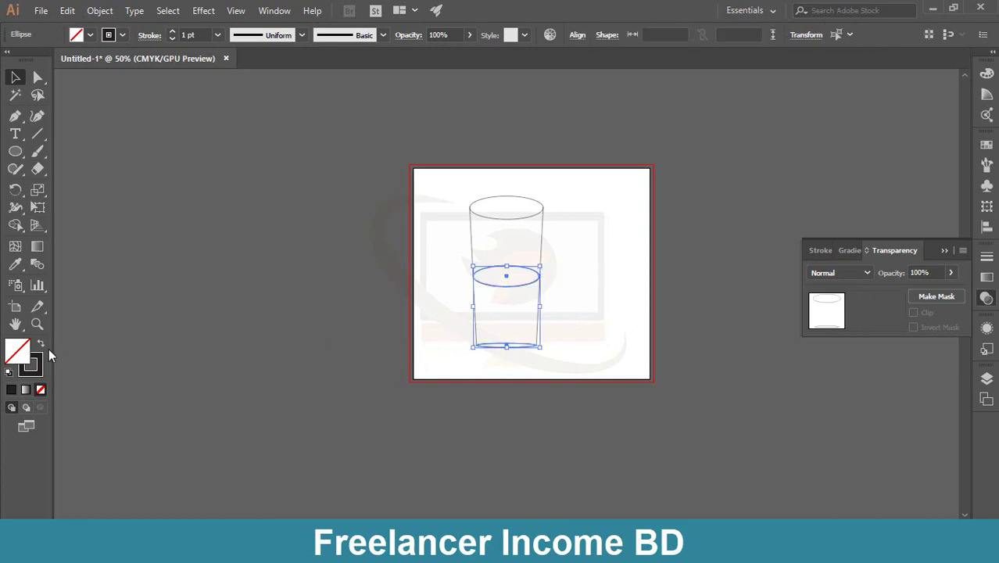
pyautogui.doubleClick(30, 364)
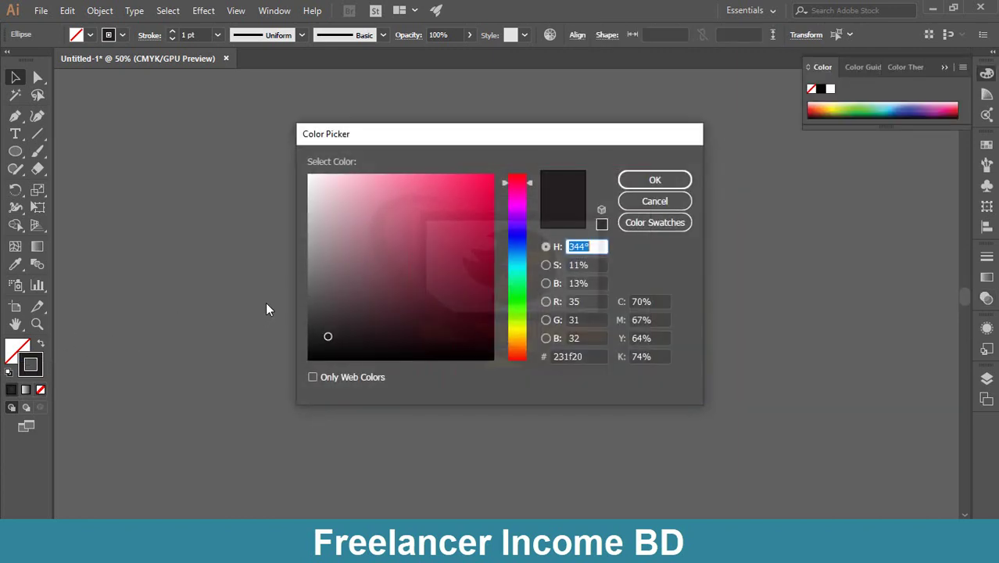
pyautogui.moveTo(363, 222); pyautogui.dragTo(315, 205)
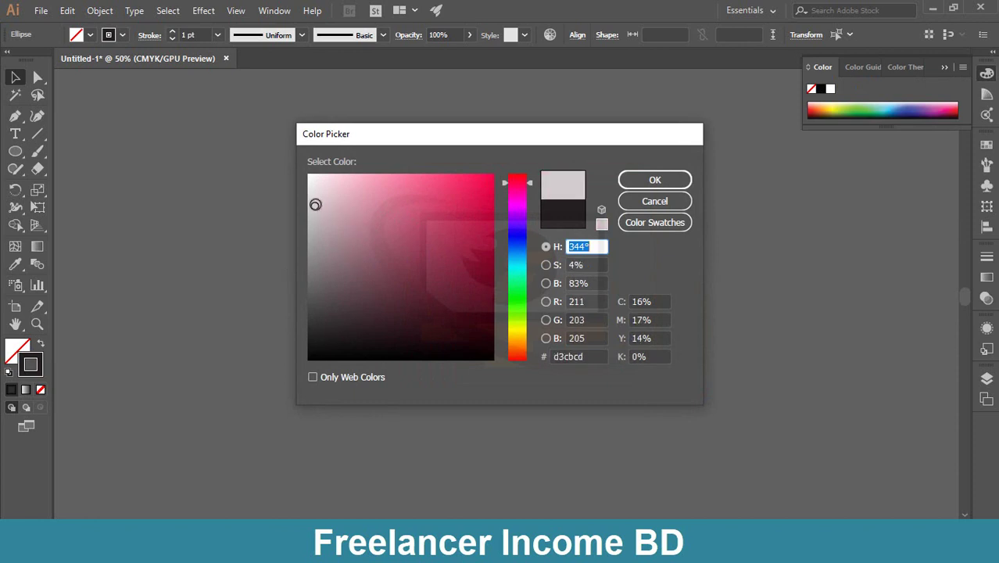
pyautogui.moveTo(517, 289); pyautogui.dragTo(516, 326)
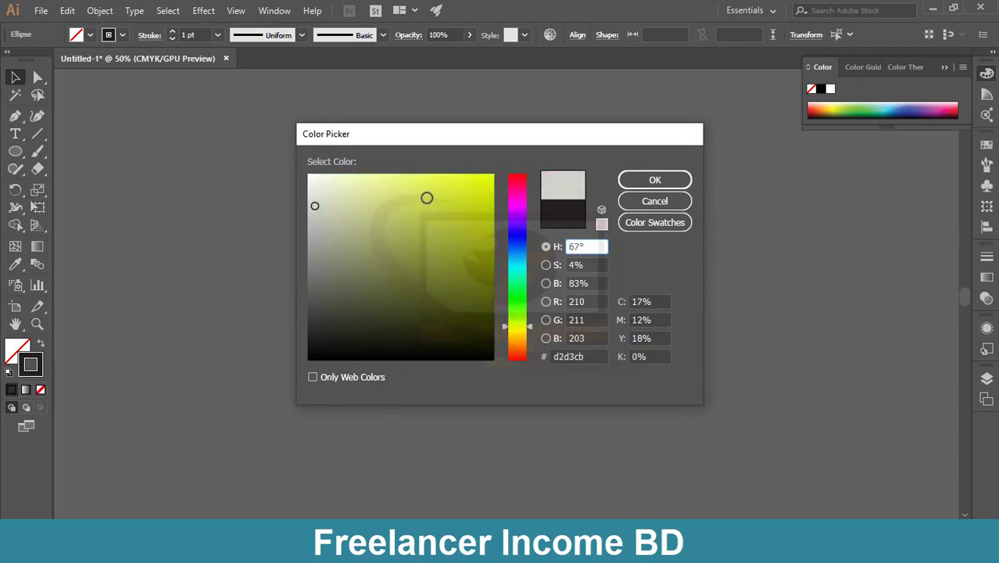
pyautogui.moveTo(427, 198); pyautogui.dragTo(410, 193)
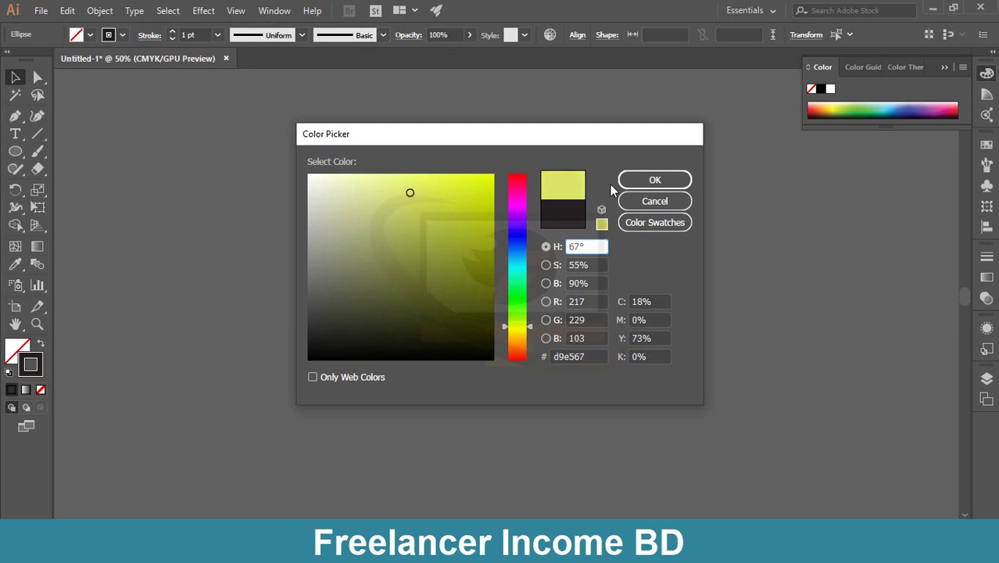
pyautogui.click(655, 180)
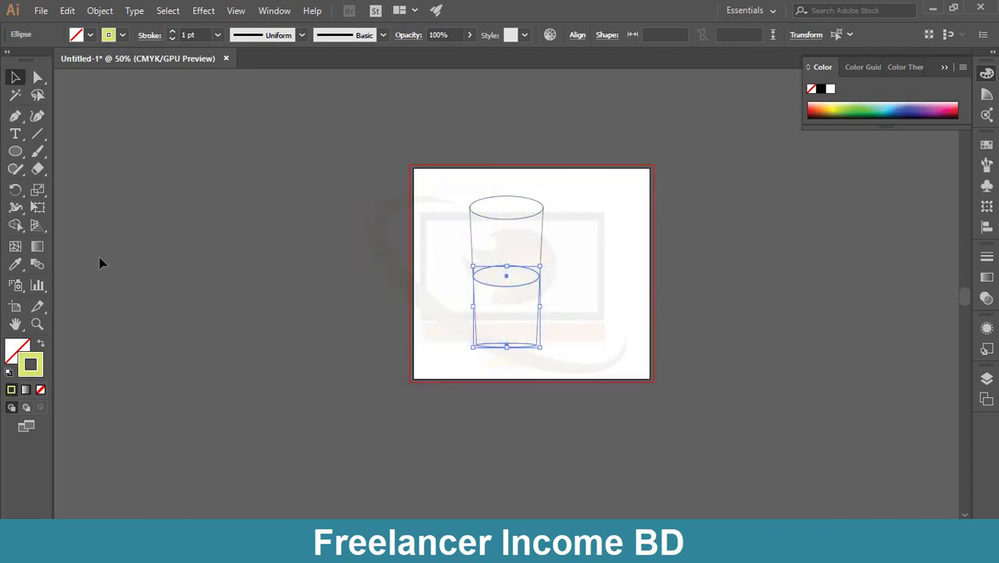
# Step: Blend the middle and base ellipses into the liquid using 90 specified steps, and deselect the blend
pyautogui.doubleClick(40, 264)
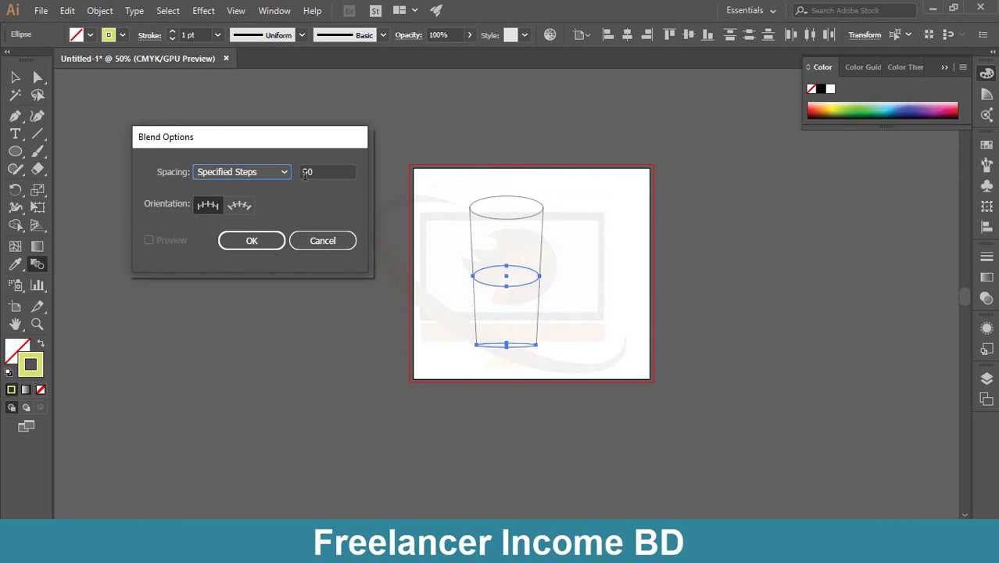
pyautogui.click(263, 239)
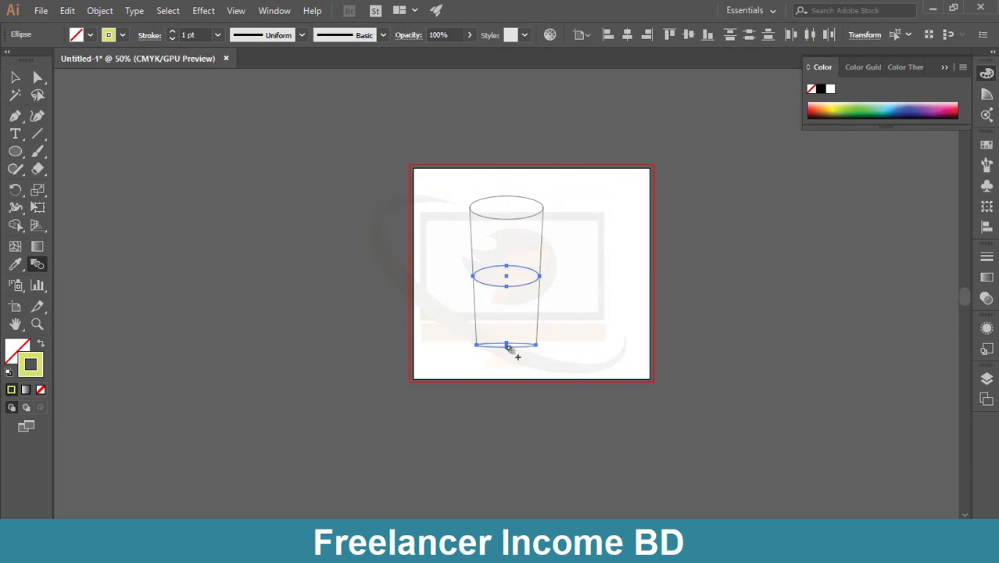
pyautogui.click(507, 345)
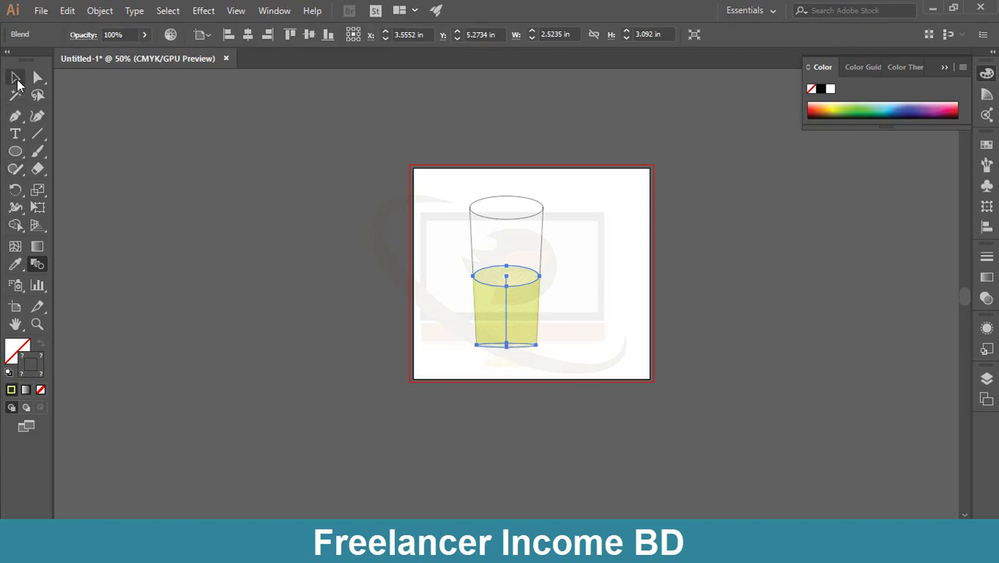
pyautogui.click(16, 78)
pyautogui.click(197, 235)
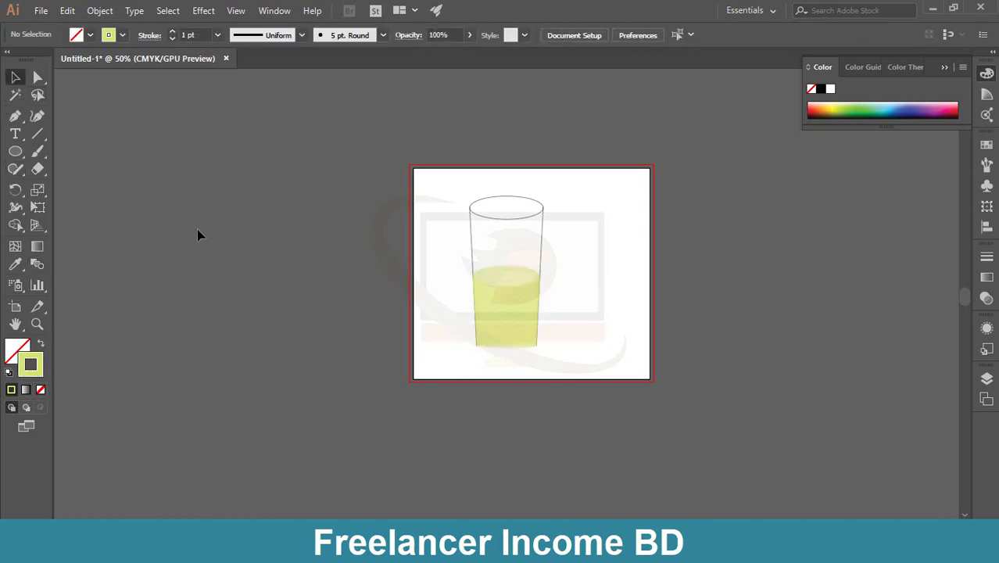
pyautogui.click(521, 346)
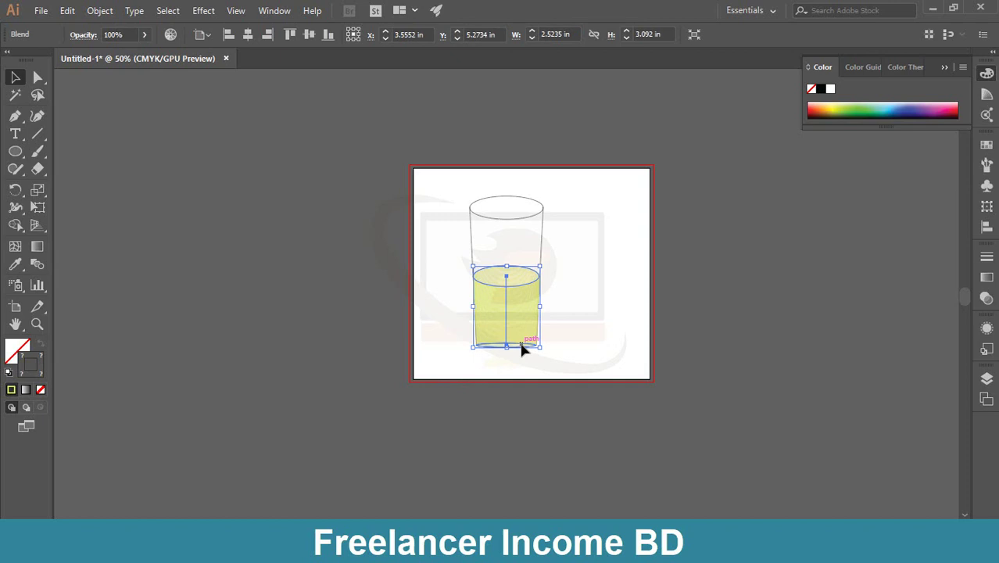
pyautogui.click(303, 279)
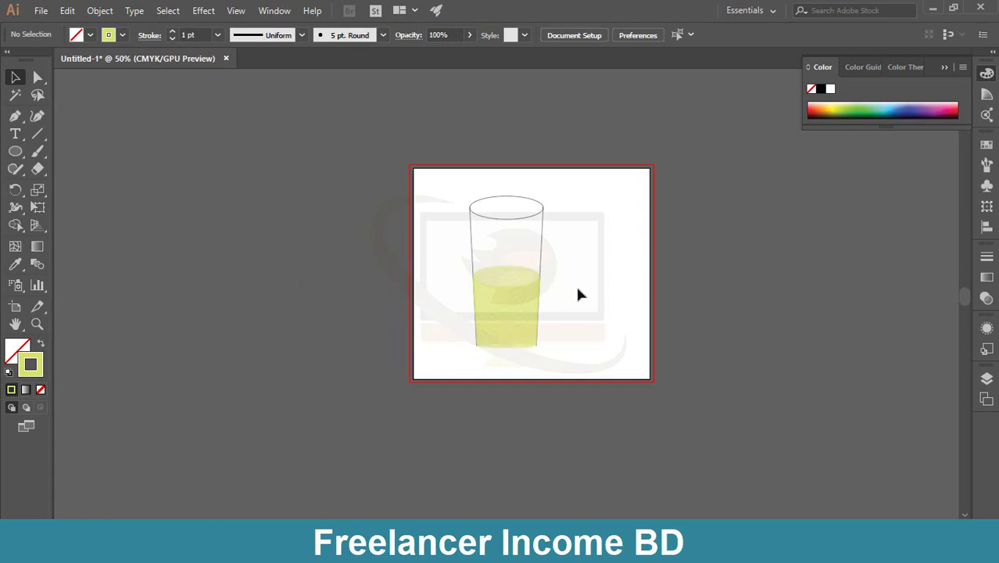
# Step: Try to thicken the liquid blend's lines to a 5 pt stroke in isolation mode, and leave isolation mode
pyautogui.hotkey('ctrl', '+')
pyautogui.hotkey('ctrl', '+')
pyautogui.hotkey('ctrl', '+')
pyautogui.hotkey('ctrl', '+')
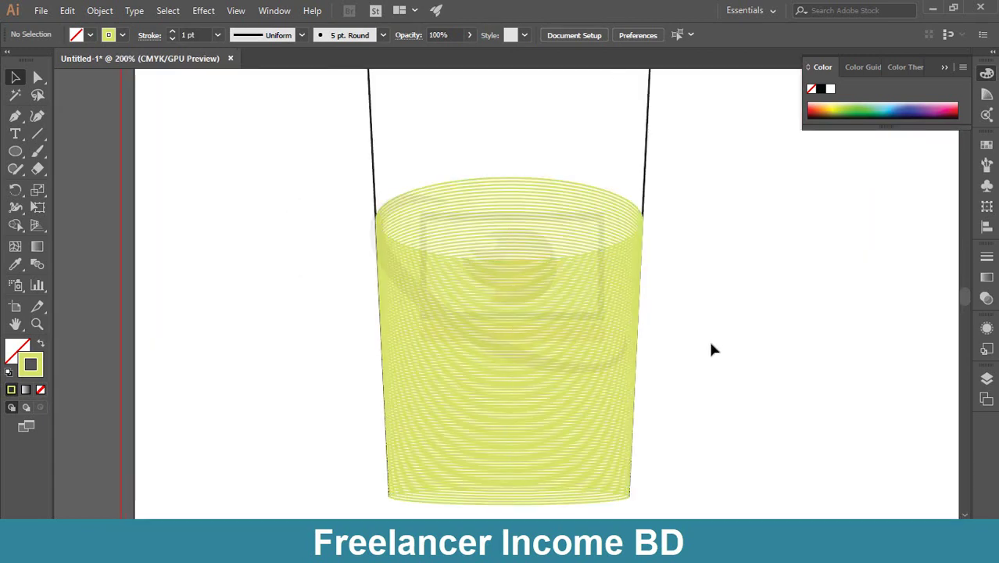
pyautogui.scroll(-3, 558, 442)
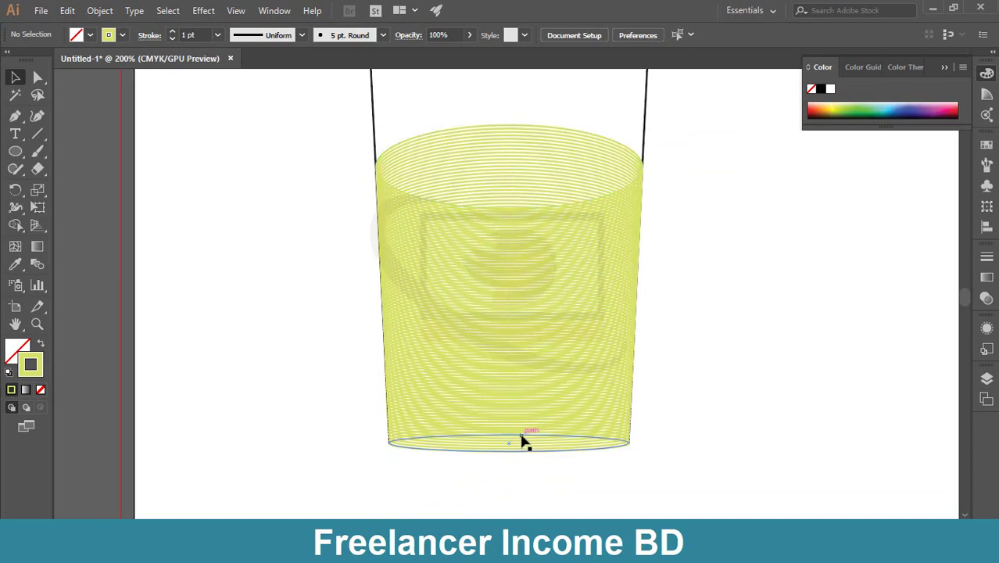
pyautogui.click(524, 443)
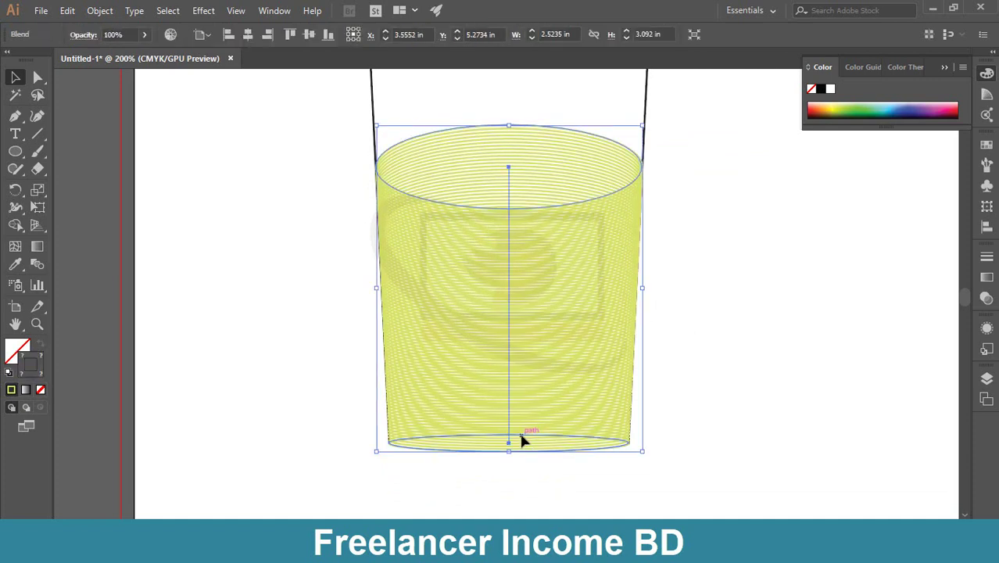
pyautogui.doubleClick(524, 442)
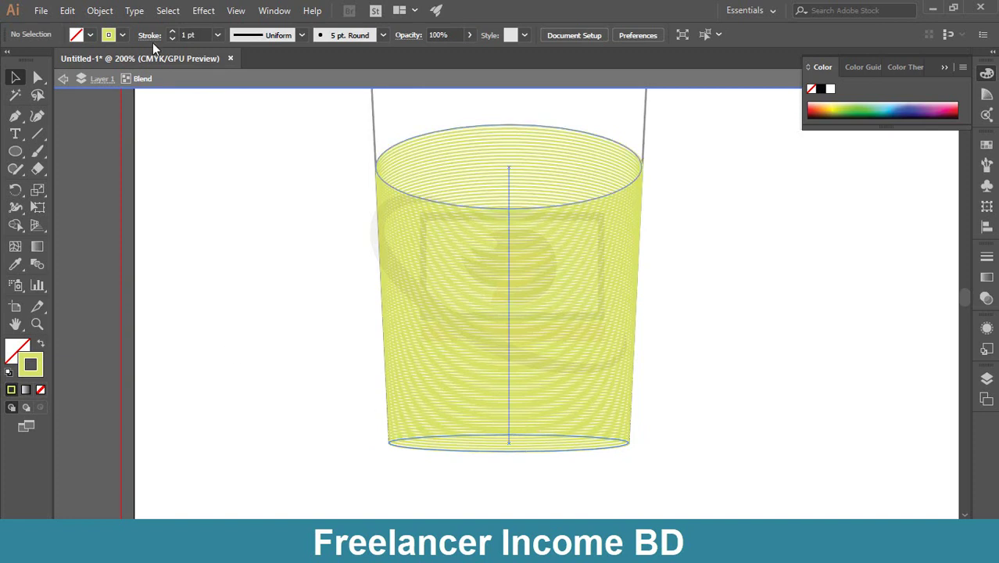
pyautogui.click(175, 35)
pyautogui.click(175, 34)
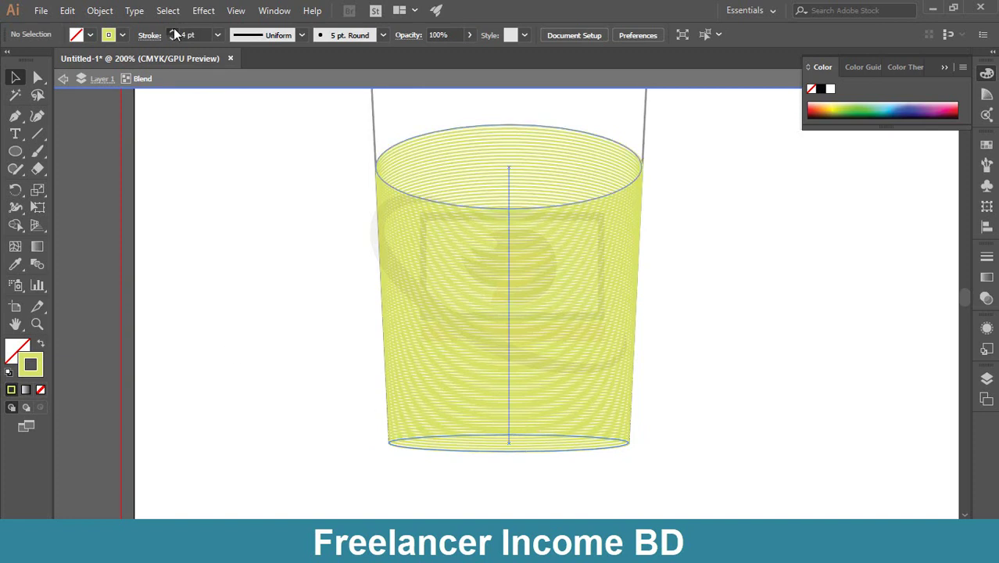
pyautogui.doubleClick(238, 260)
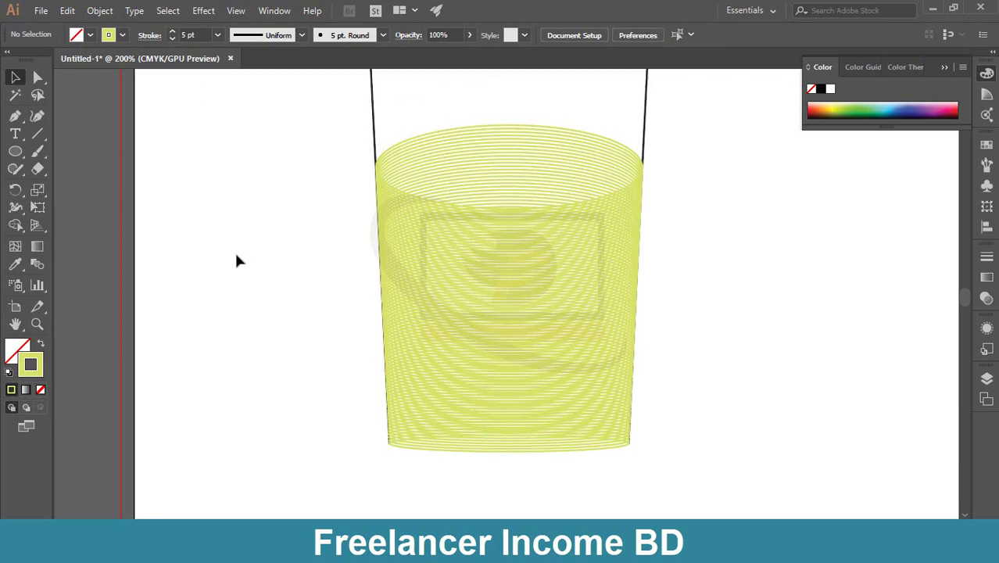
pyautogui.scroll(5, 238, 260)
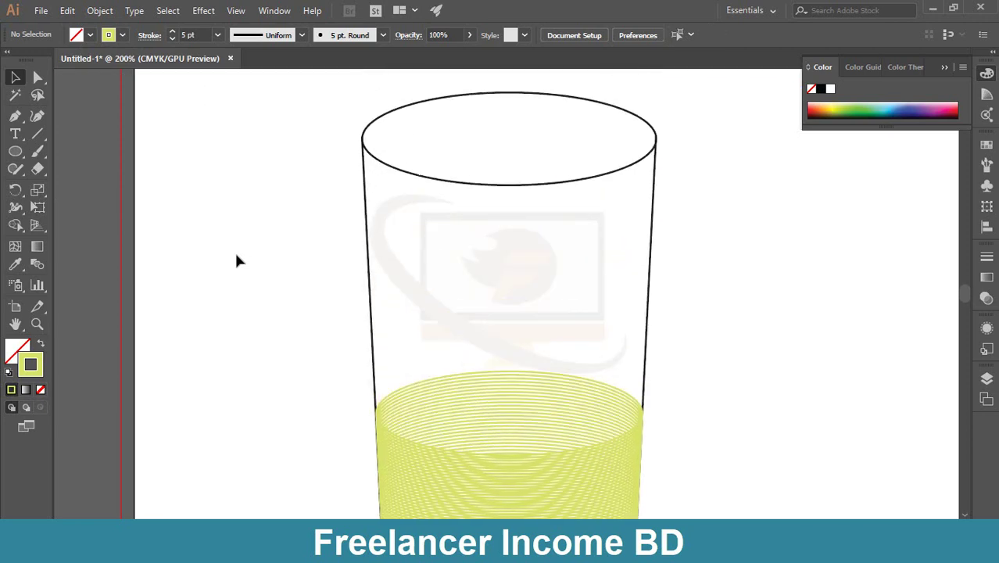
# Step: Undo the stroke weight changes and the blend, returning to the separate middle and base ellipses
pyautogui.hotkey('ctrl', 'z')
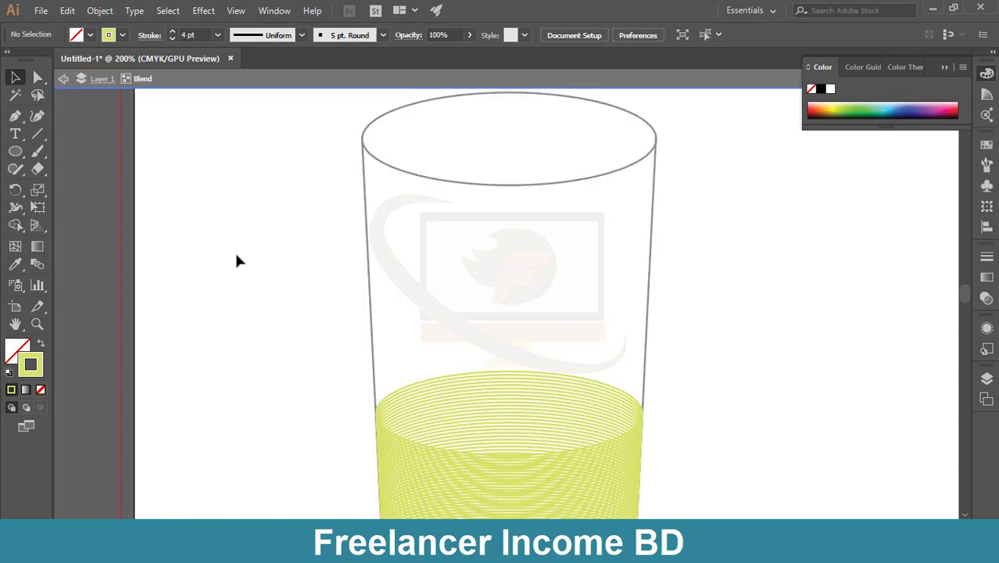
pyautogui.hotkey('ctrl', 'z')
pyautogui.hotkey('ctrl', 'z')
pyautogui.hotkey('ctrl', 'z')
pyautogui.hotkey('ctrl', 'z')
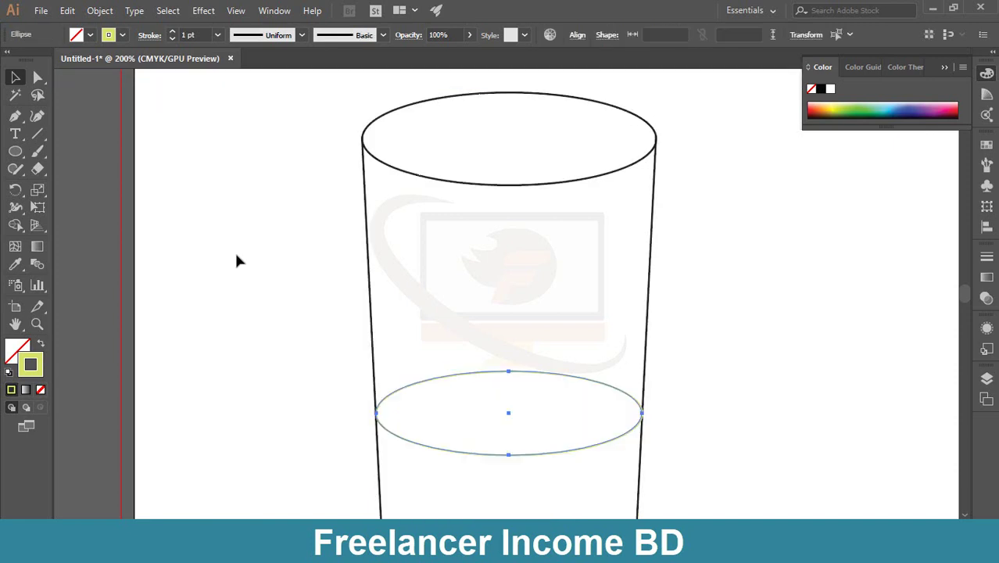
# Step: Duplicate the yellow-green base ellipse in place
pyautogui.scroll(-1, 236, 261)
pyautogui.click(290, 284)
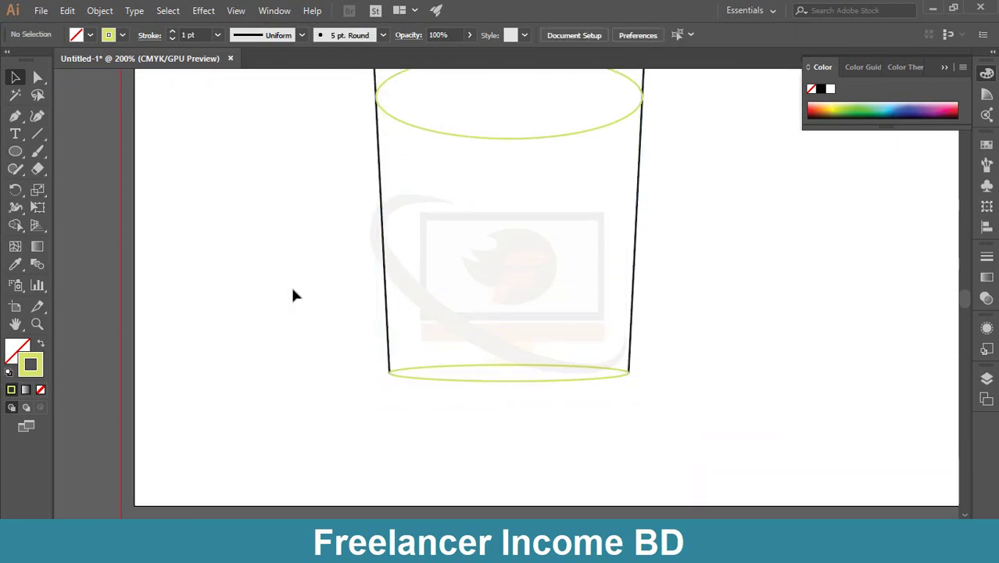
pyautogui.click(468, 380)
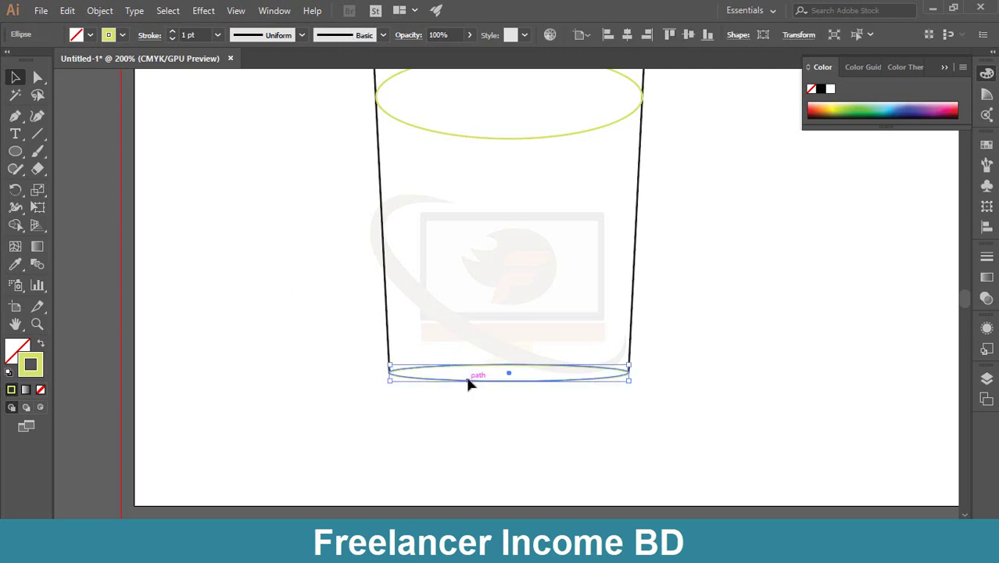
pyautogui.hotkey('ctrl', 'shift', 'b')
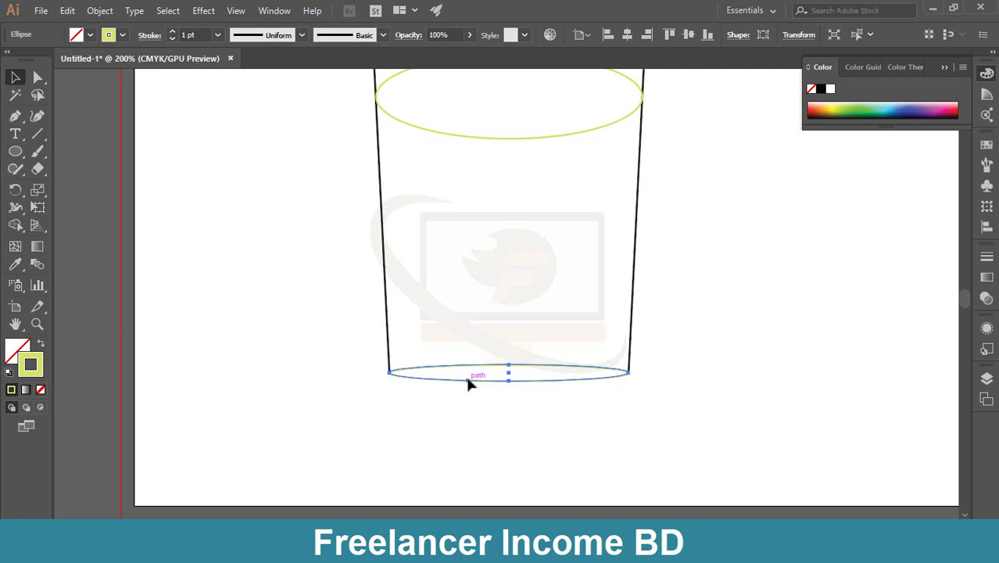
pyautogui.hotkey('ctrl', 'shift', 'b')
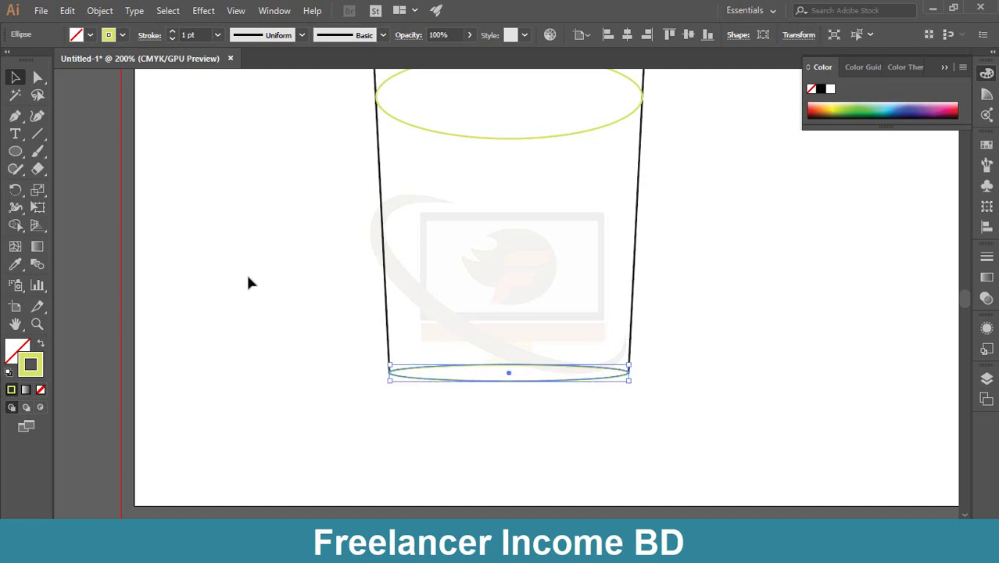
pyautogui.click(247, 277)
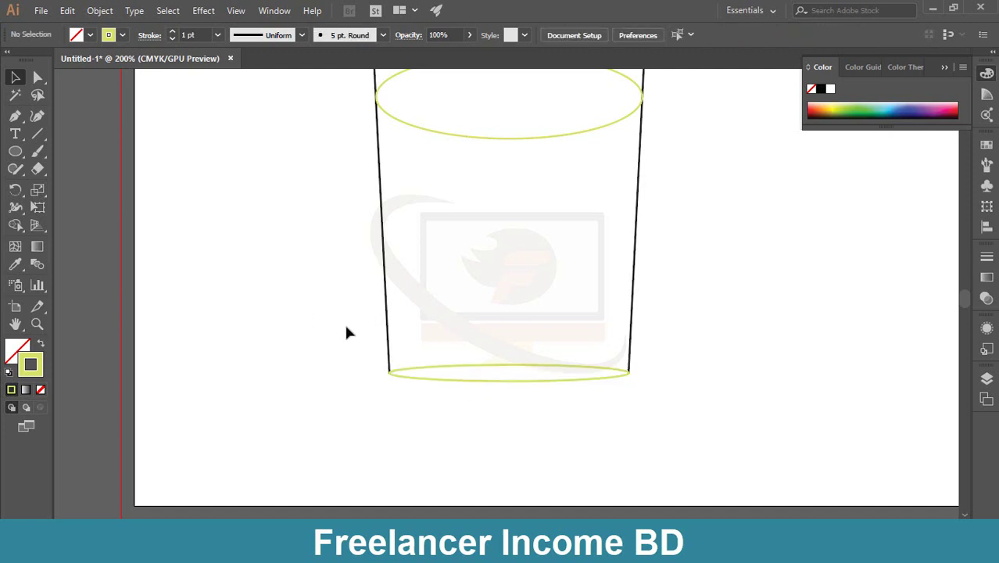
# Step: Set the duplicate base ellipse's stroke to 2 pt and move it down just below the original
pyautogui.click(423, 368)
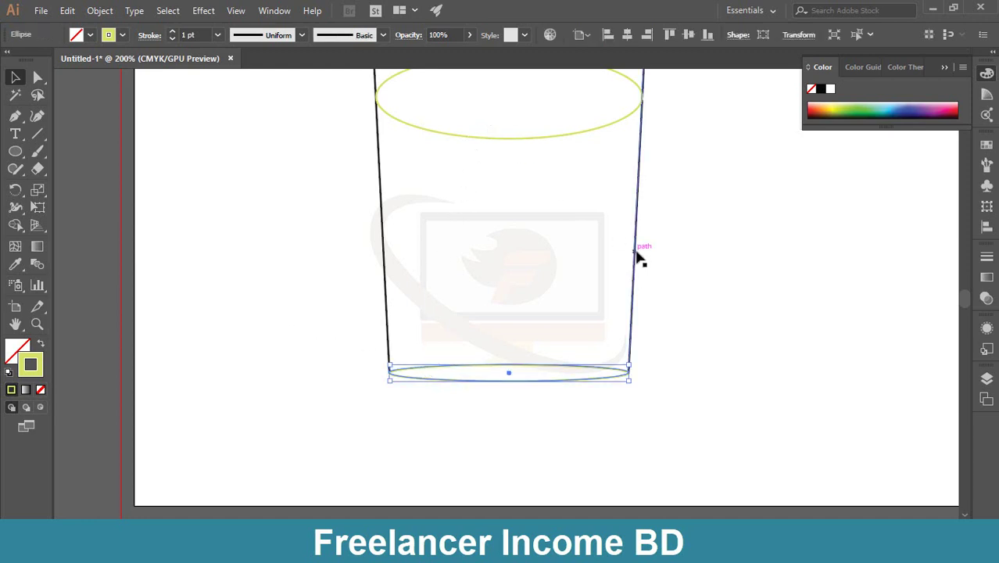
pyautogui.click(171, 32)
pyautogui.click(210, 205)
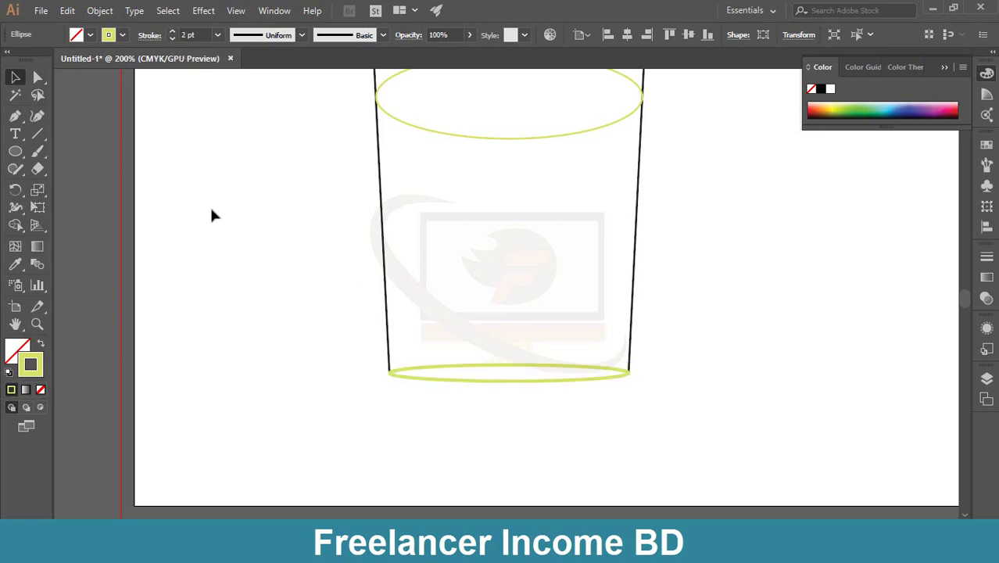
pyautogui.click(432, 379)
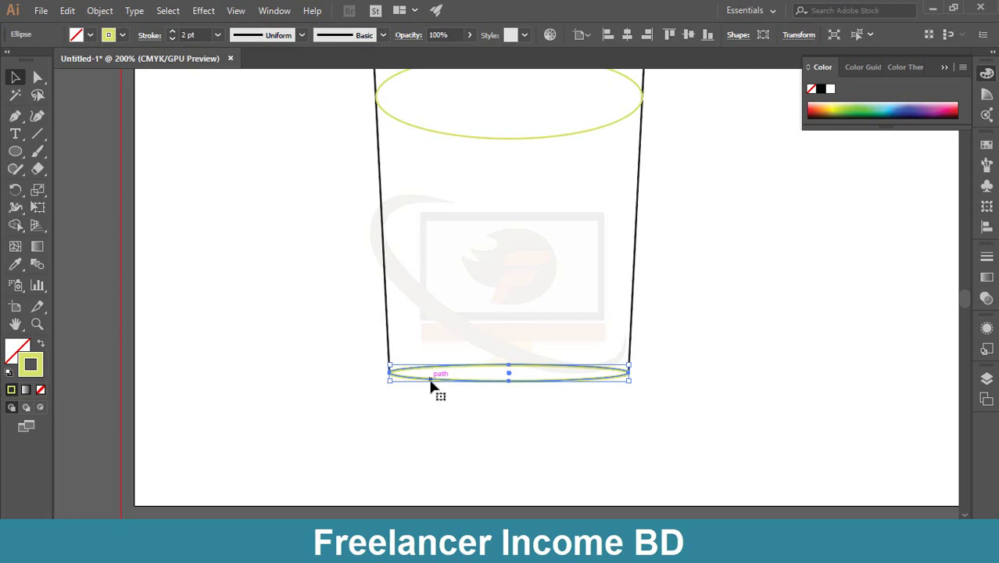
pyautogui.hotkey('alt', 'shift', 'Down')
pyautogui.click(478, 253)
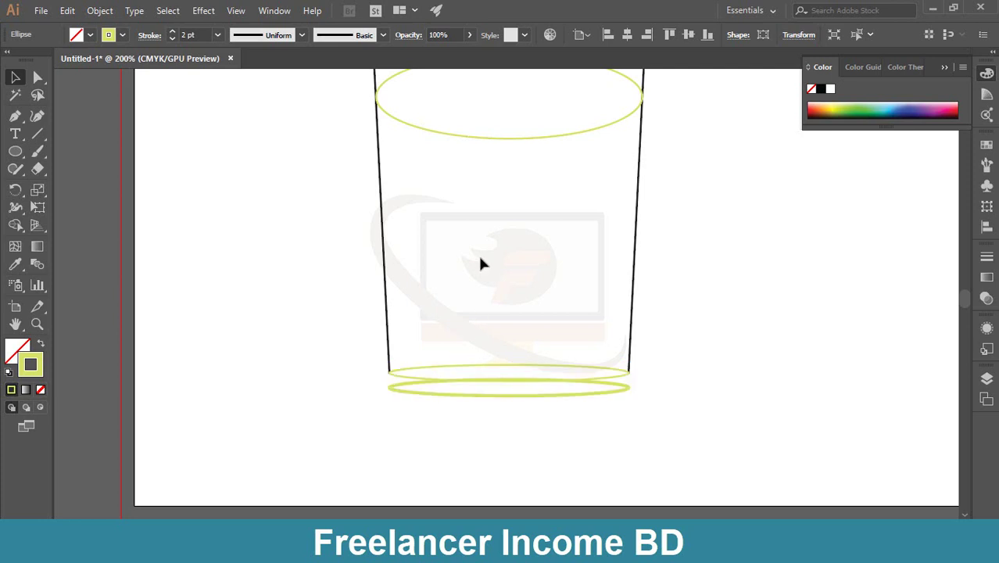
# Step: Blend the middle ellipse with the original base ellipse using 90 specified steps, matching their lowest anchor points to avoid a twist
pyautogui.moveTo(481, 114); pyautogui.dragTo(487, 370)
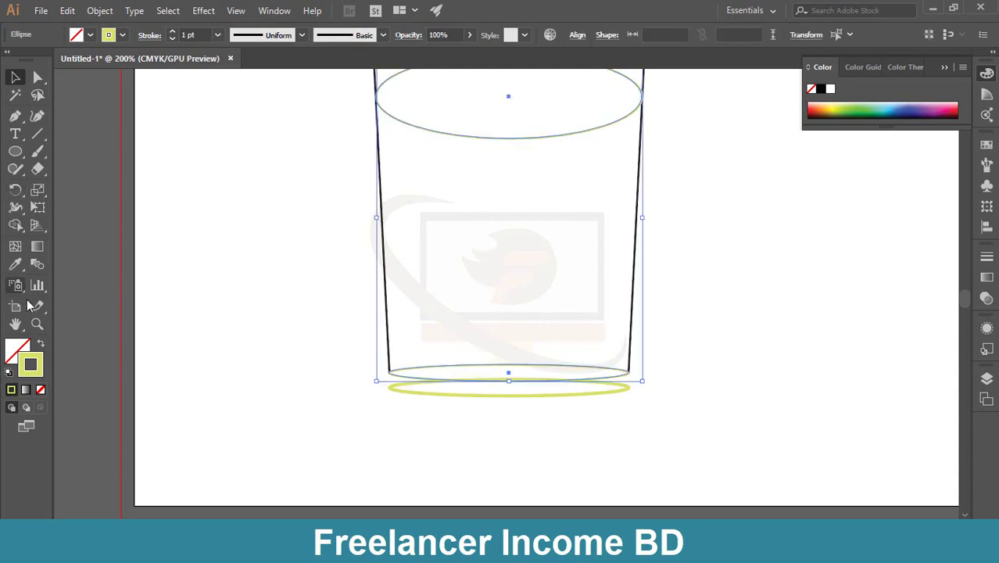
pyautogui.click(41, 266)
pyautogui.doubleClick(42, 267)
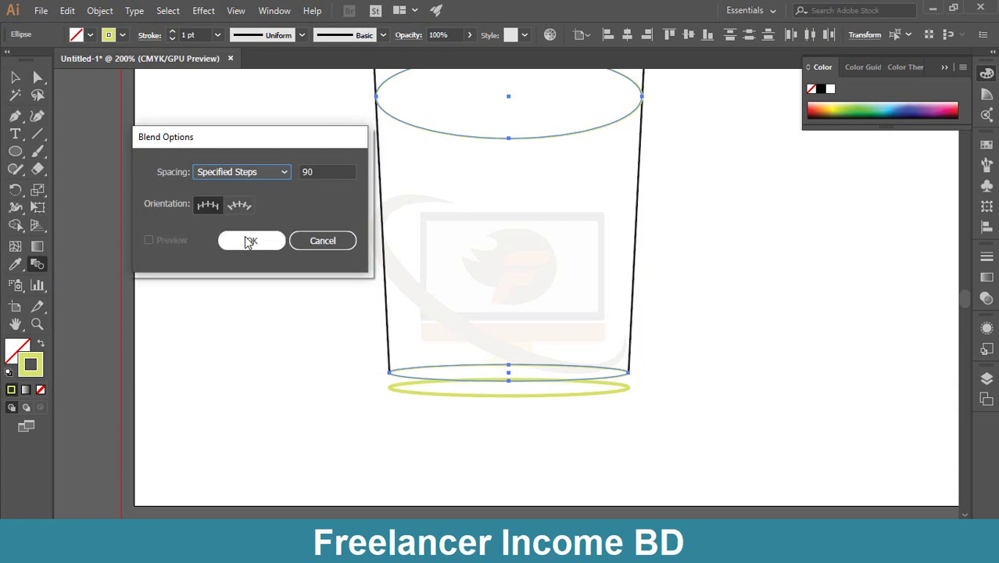
pyautogui.click(249, 241)
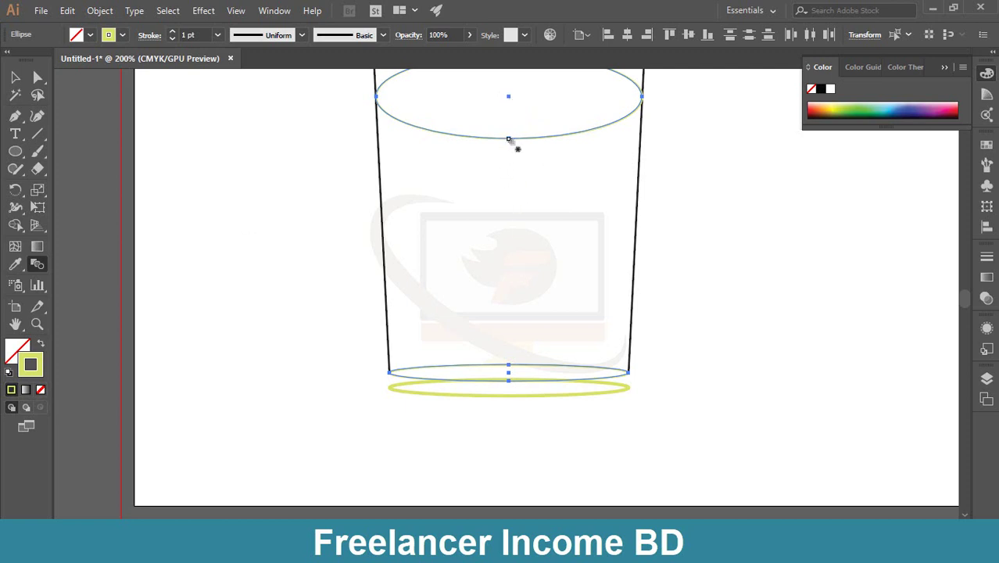
pyautogui.click(508, 140)
pyautogui.click(509, 368)
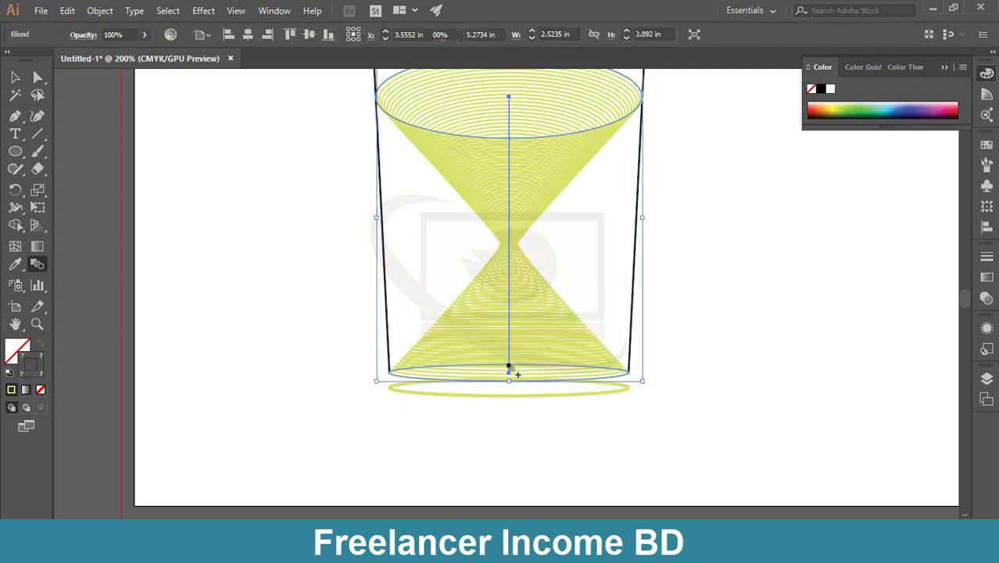
pyautogui.hotkey('ctrl', 'z')
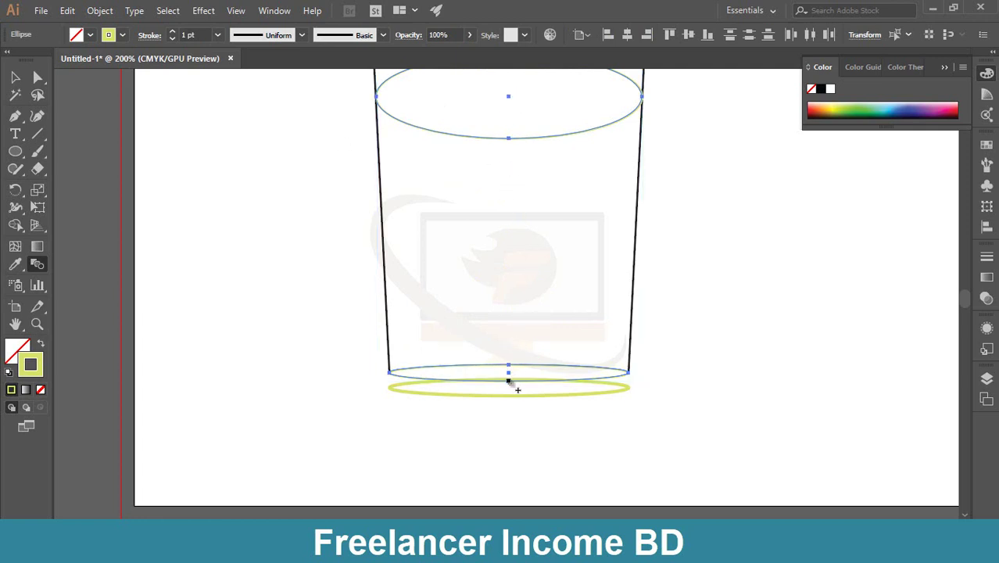
pyautogui.click(508, 381)
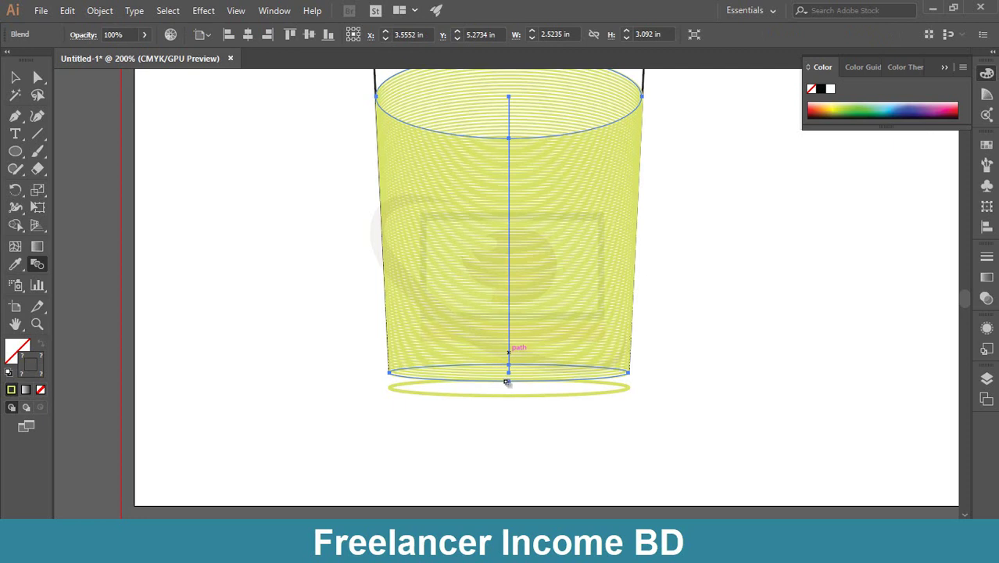
pyautogui.click(14, 77)
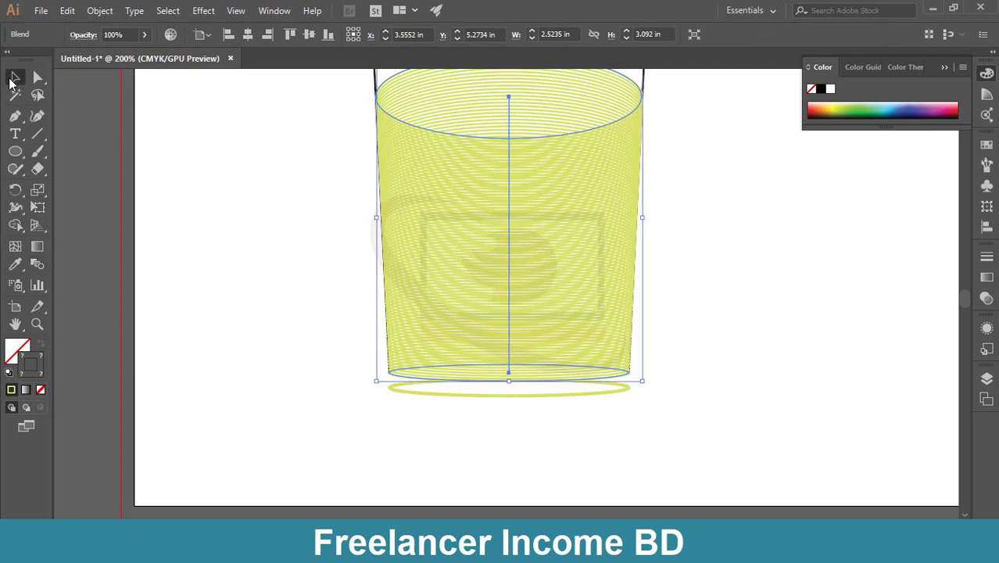
pyautogui.click(254, 264)
# Step: Recolour the duplicate ellipse's stroke dark #30302a and move it up onto the base of the glass
pyautogui.click(452, 396)
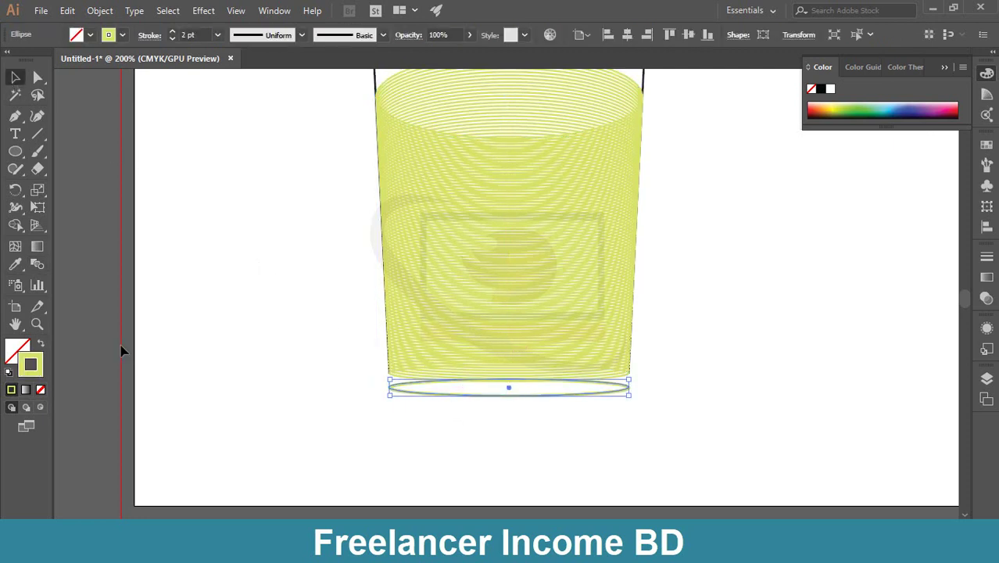
pyautogui.doubleClick(32, 364)
pyautogui.click(332, 325)
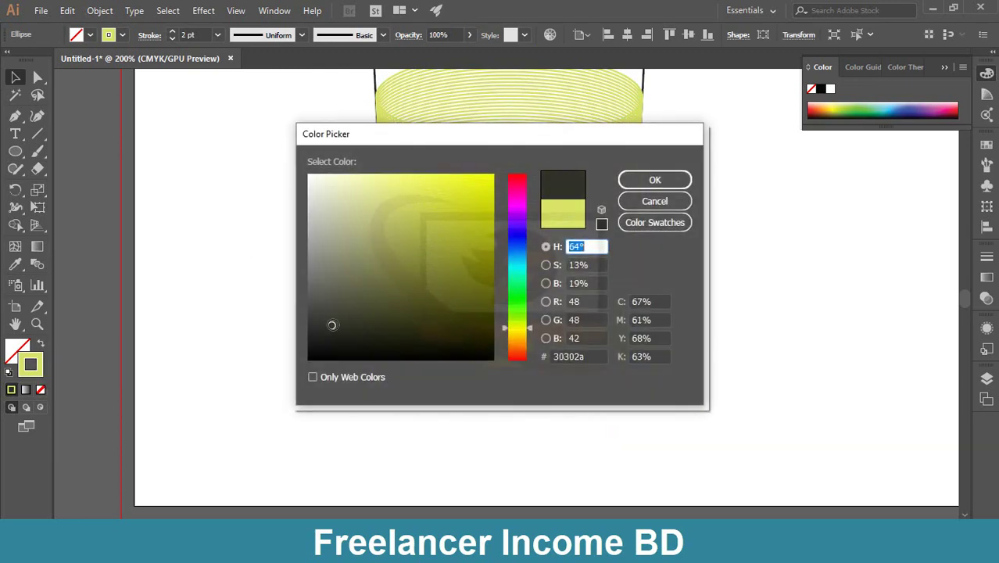
pyautogui.click(666, 181)
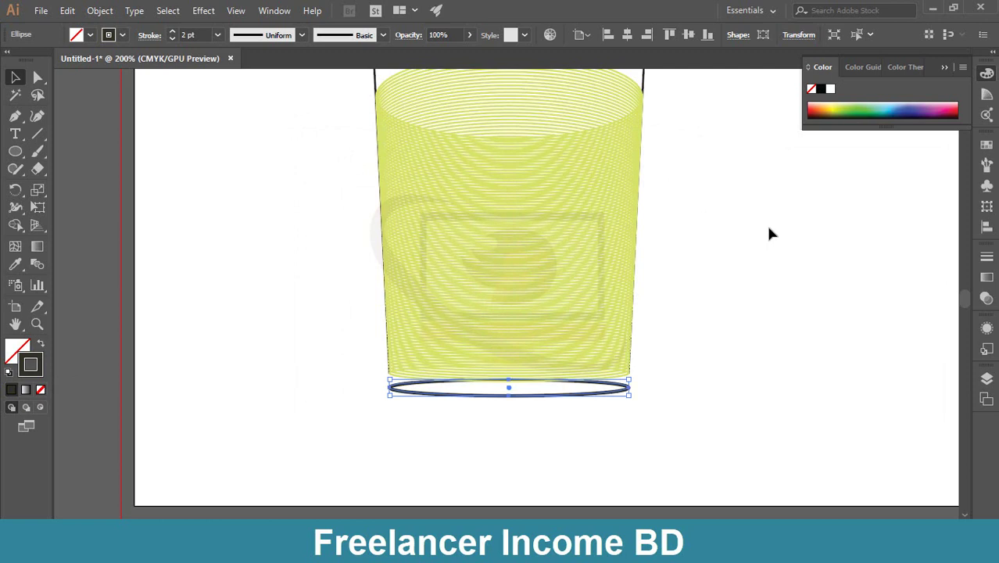
pyautogui.hotkey('shift', 'Up')
pyautogui.click(768, 231)
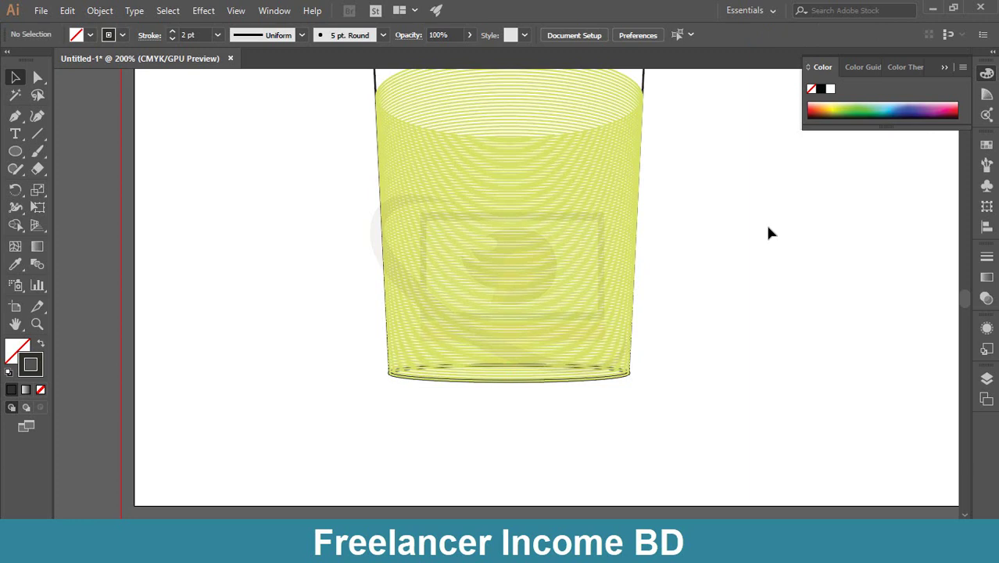
pyautogui.hotkey('ctrl', '-')
pyautogui.hotkey('ctrl', '-')
pyautogui.hotkey('ctrl', '-')
pyautogui.hotkey('ctrl', '-')
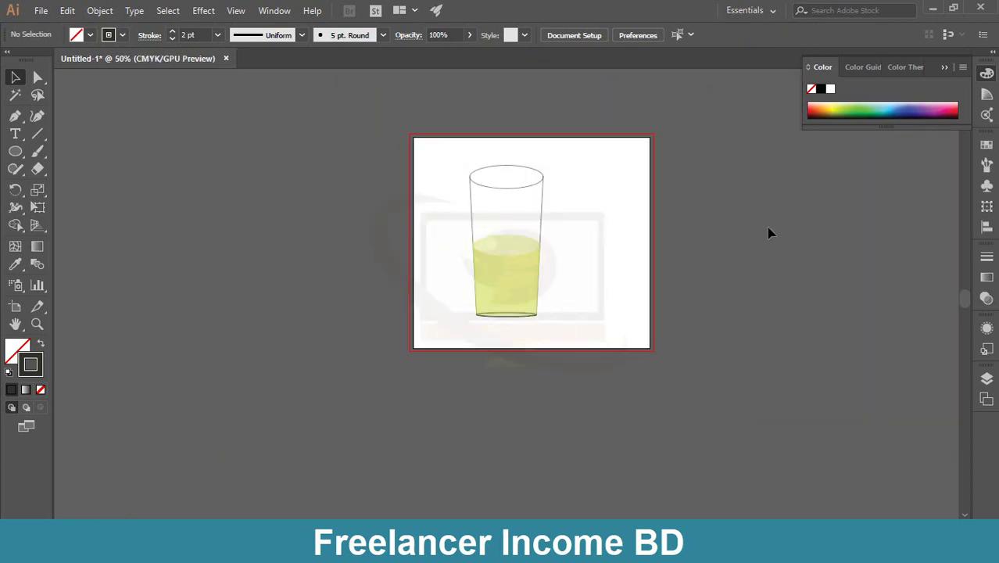